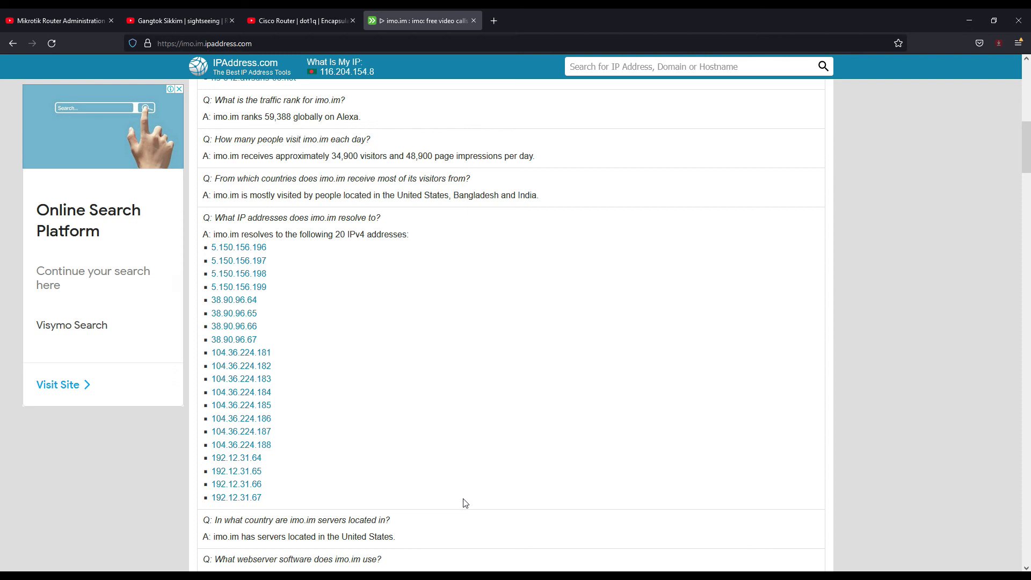
# Minimize the browser showing imo.im's 20 IPv4 addresses to reach the desktop
pyautogui.click(969, 10)
# Open the imo text file and copy its 20 'add address=… list=imo' lines, then minimize Notepad
pyautogui.doubleClick(17, 141)
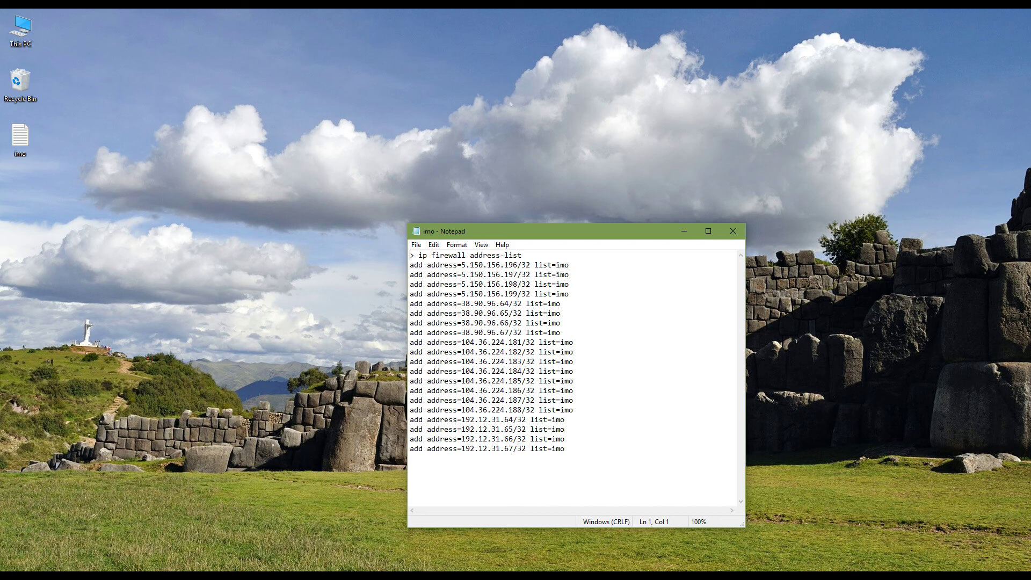
pyautogui.moveTo(565, 449); pyautogui.dragTo(410, 263)
pyautogui.rightClick(433, 274)
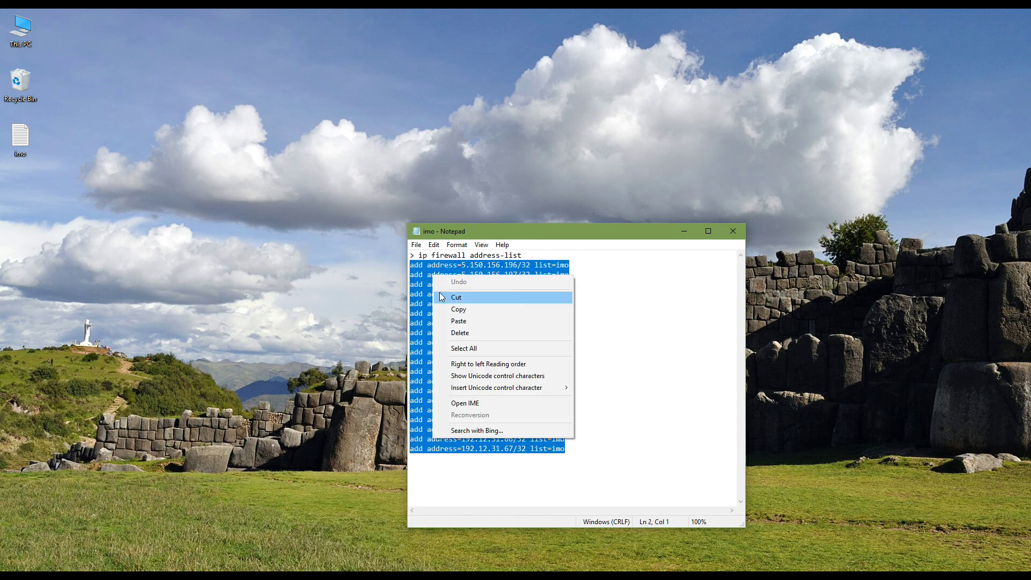
pyautogui.click(448, 308)
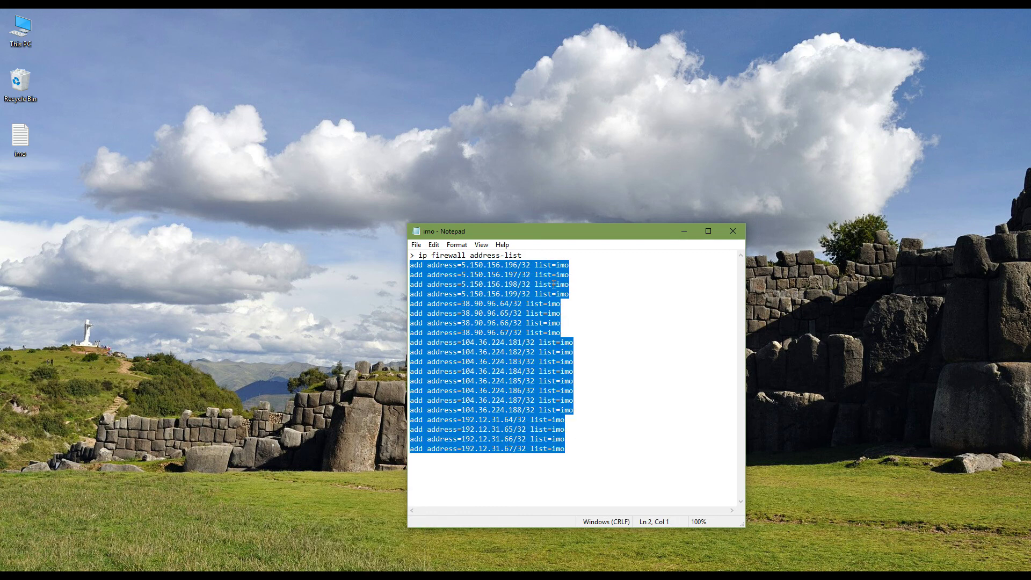
pyautogui.click(683, 231)
# In WinBox, open a floating New Terminal window positioned at the upper left
pyautogui.hotkey('alt', 'Tab')
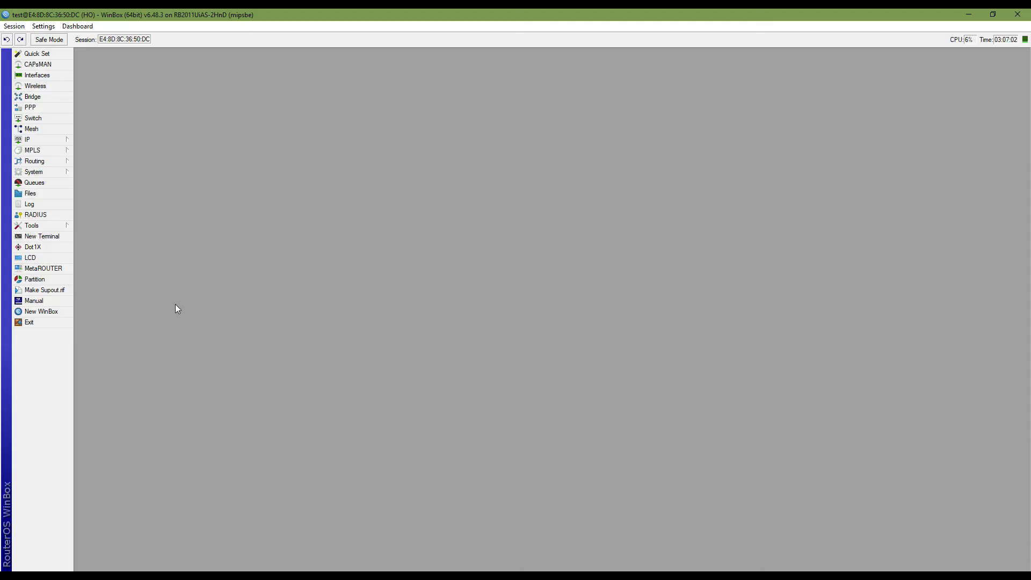
pyautogui.click(72, 140)
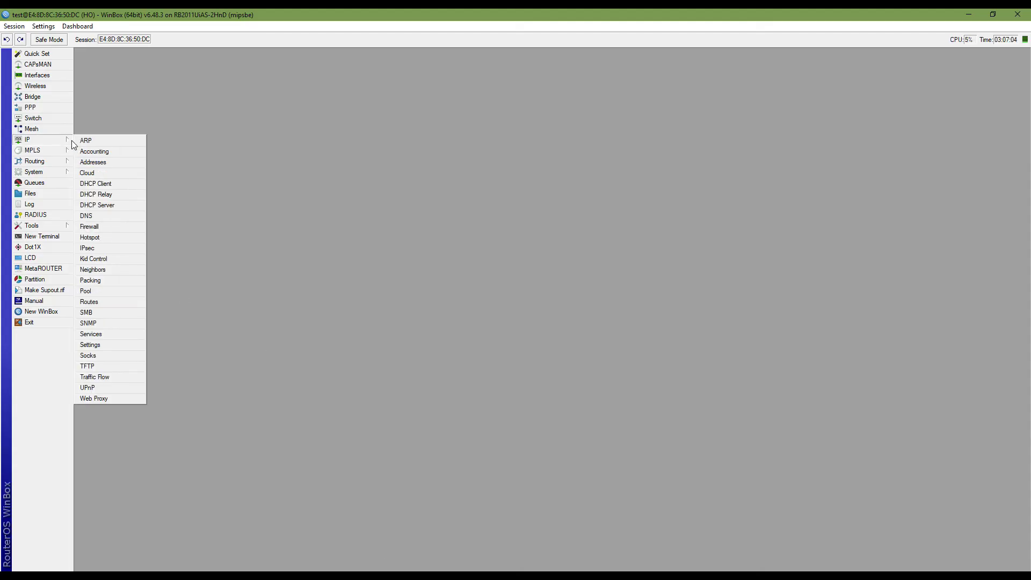
pyautogui.click(118, 226)
pyautogui.click(278, 68)
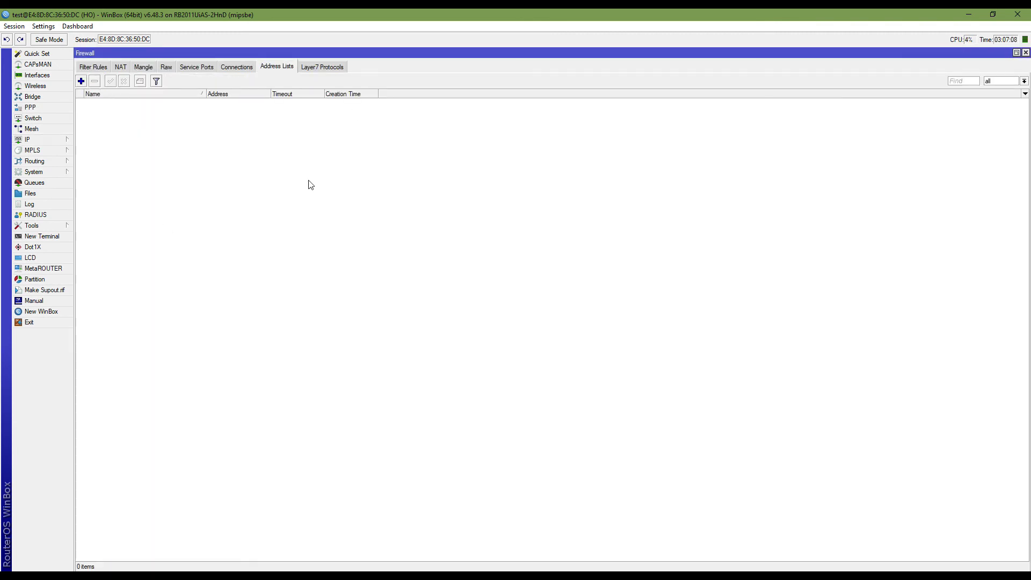
pyautogui.click(1026, 52)
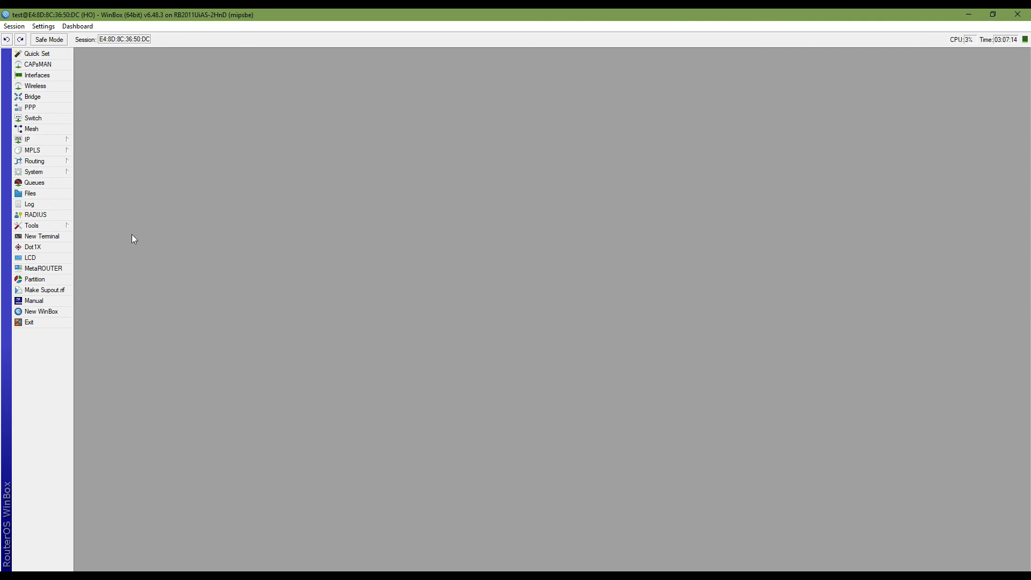
pyautogui.click(62, 238)
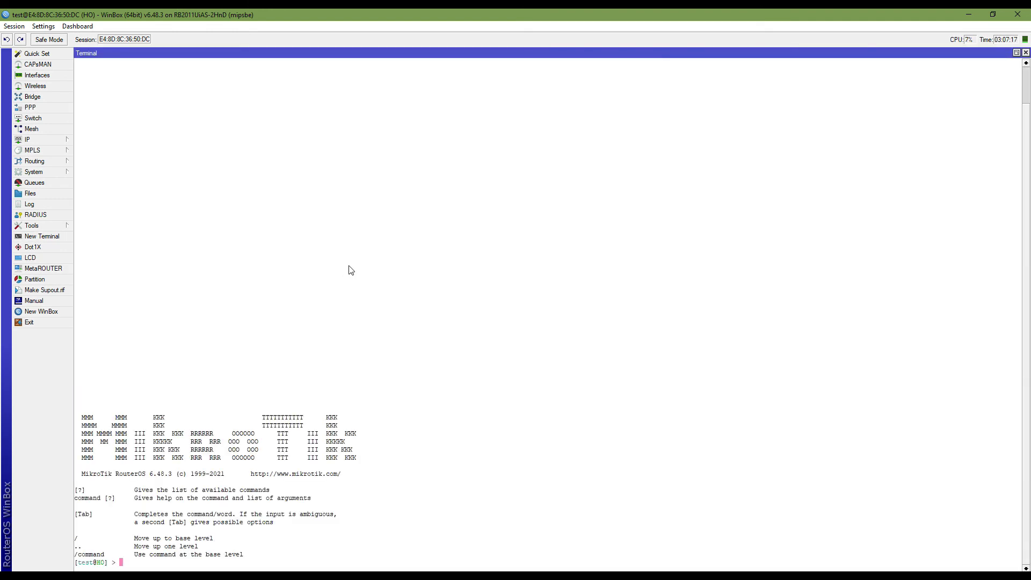
pyautogui.click(1016, 52)
pyautogui.moveTo(548, 269); pyautogui.dragTo(495, 89)
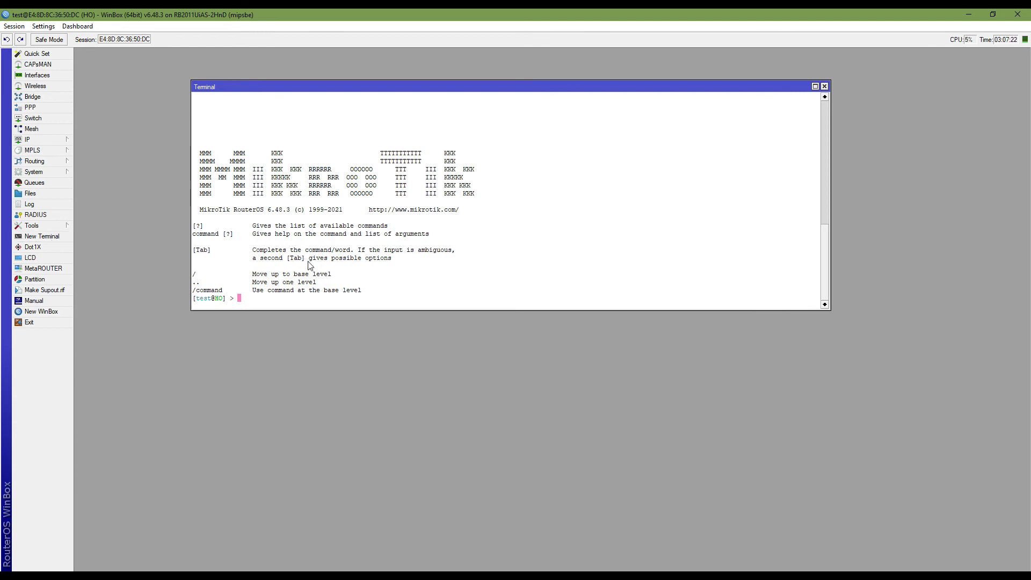
# Enter /ip firewall address-list and paste and run the 20 imo add address commands
pyautogui.write('ip fire')
pyautogui.press('Tab')
pyautogui.write('add')
pyautogui.press('Tab')
pyautogui.press('Return')
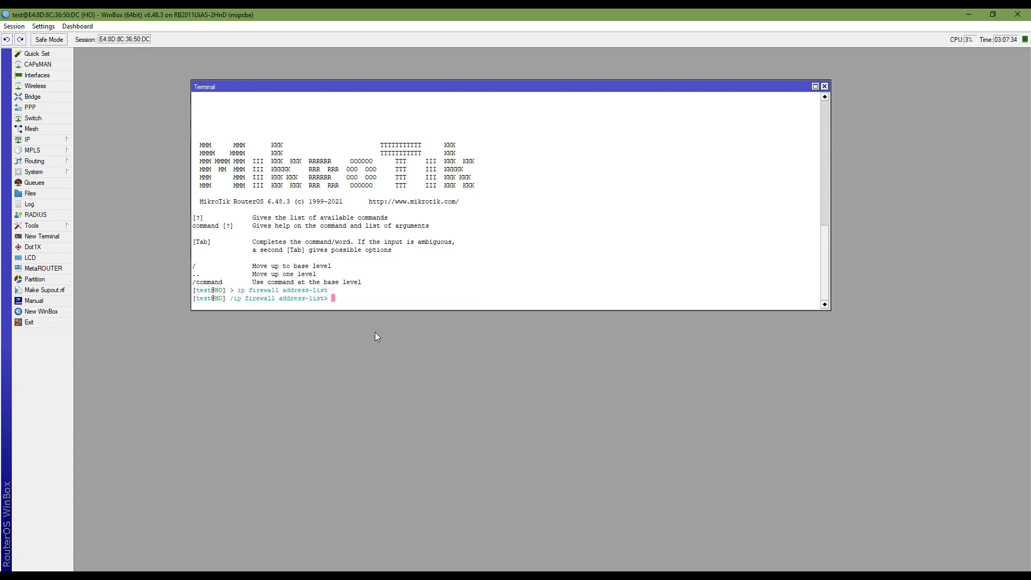
pyautogui.rightClick(336, 301)
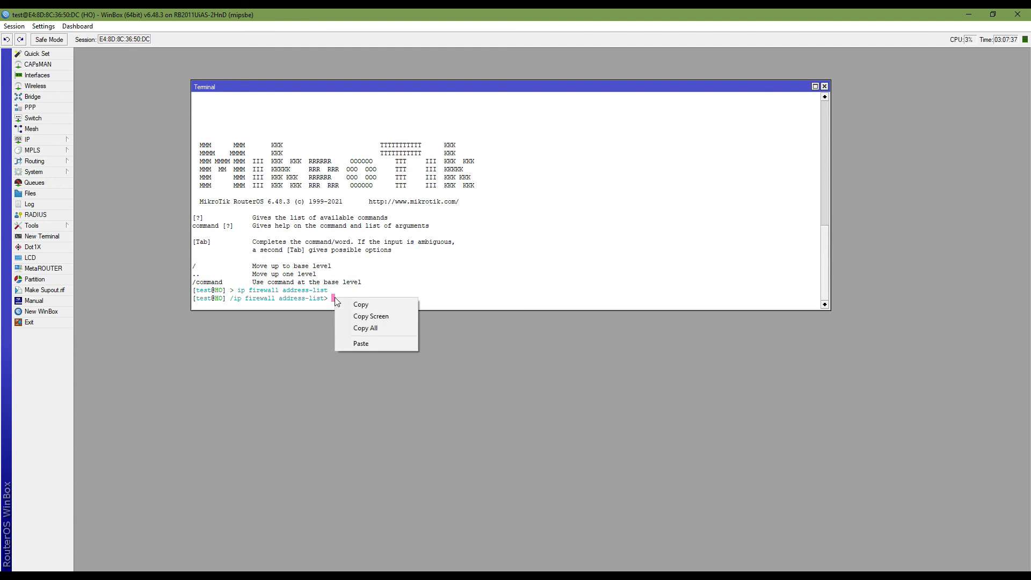
pyautogui.click(388, 344)
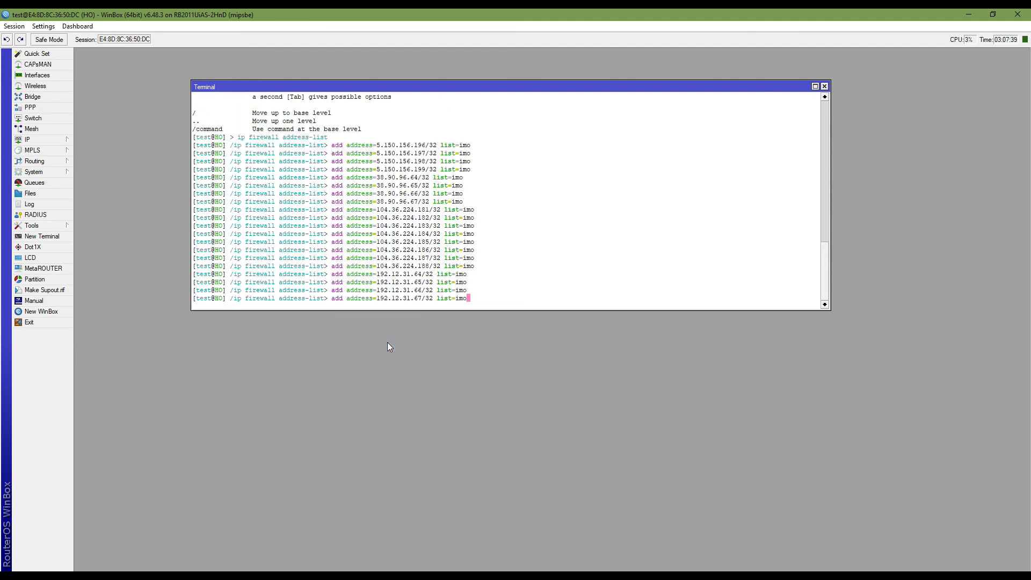
pyautogui.press('Return')
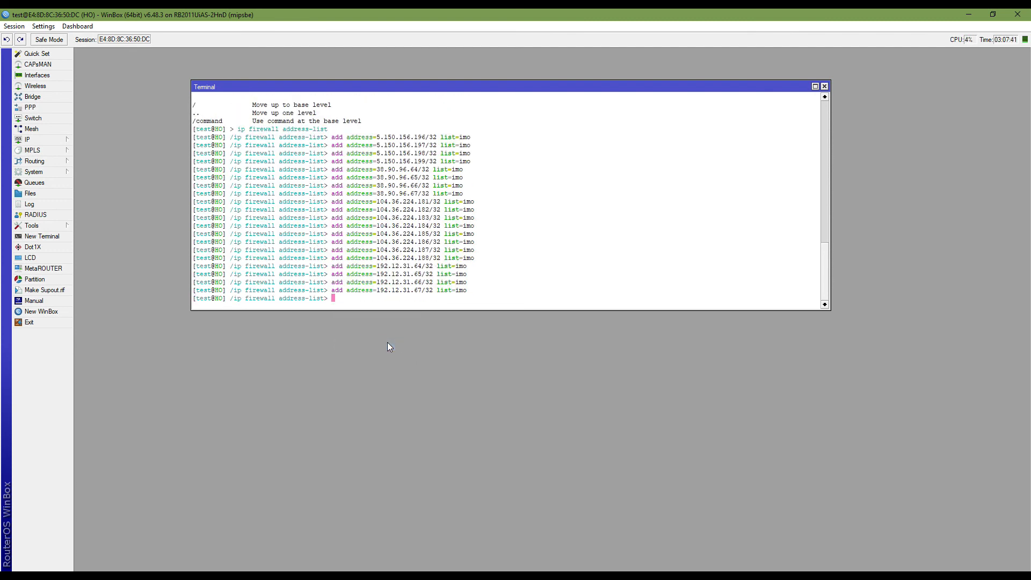
# Close the terminal and review the 20 imo entries under IP > Firewall > Address Lists
pyautogui.click(824, 86)
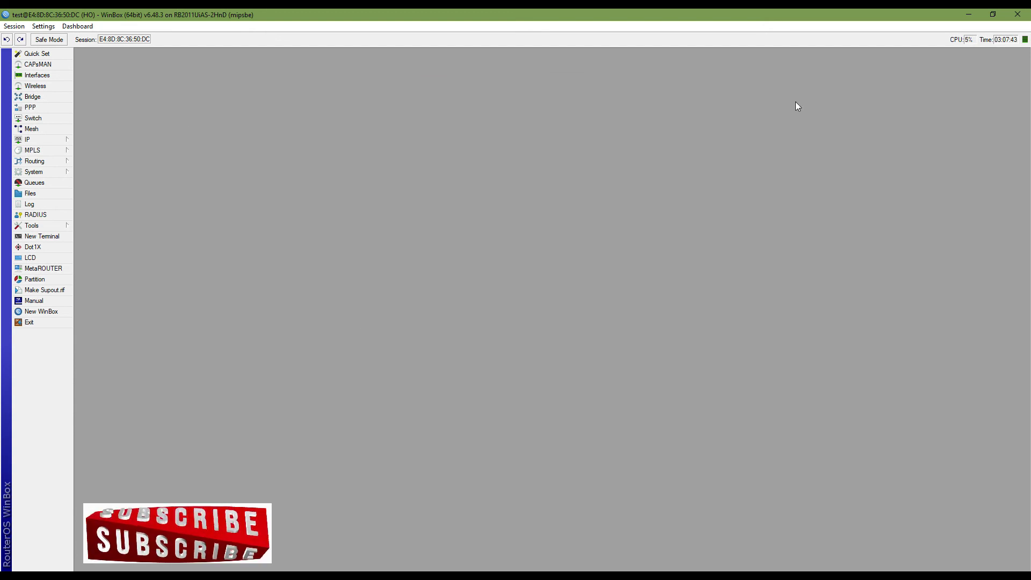
pyautogui.click(67, 141)
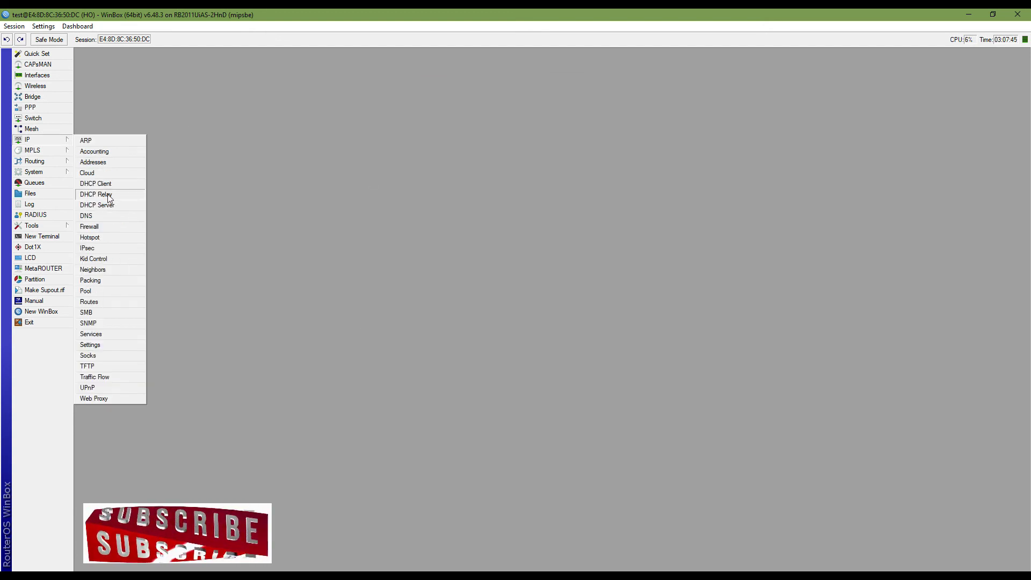
pyautogui.click(107, 223)
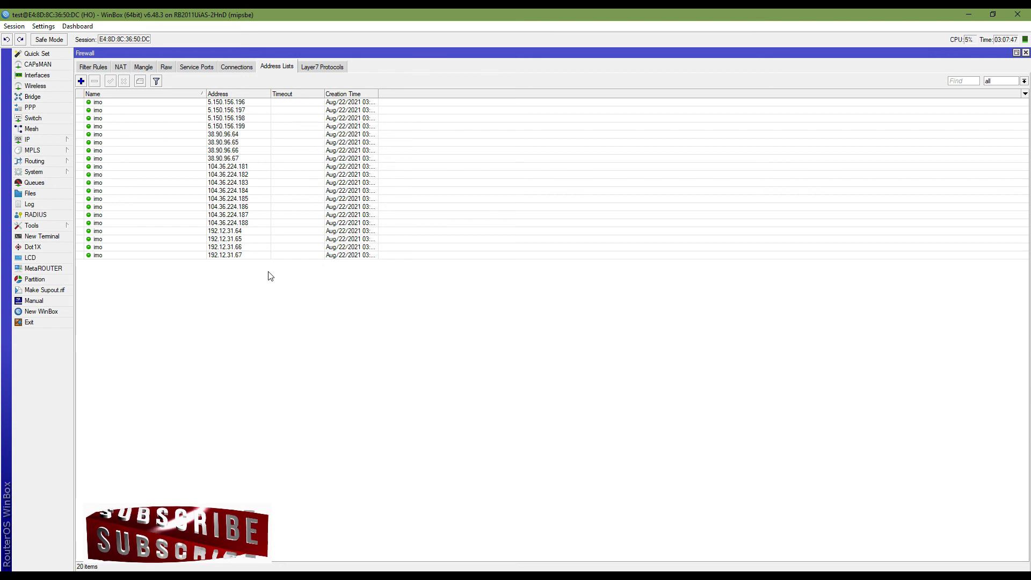
pyautogui.doubleClick(131, 247)
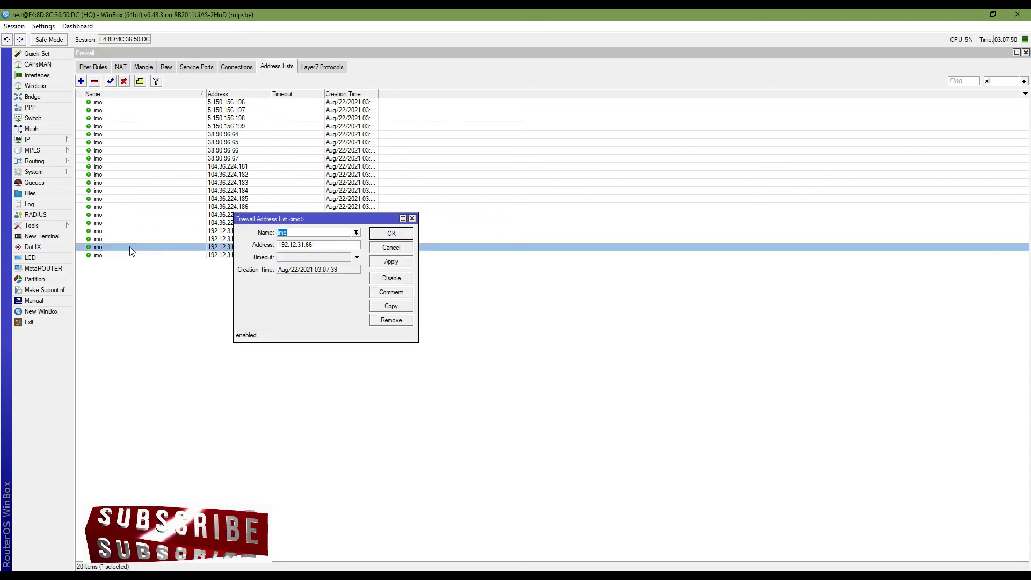
pyautogui.click(412, 219)
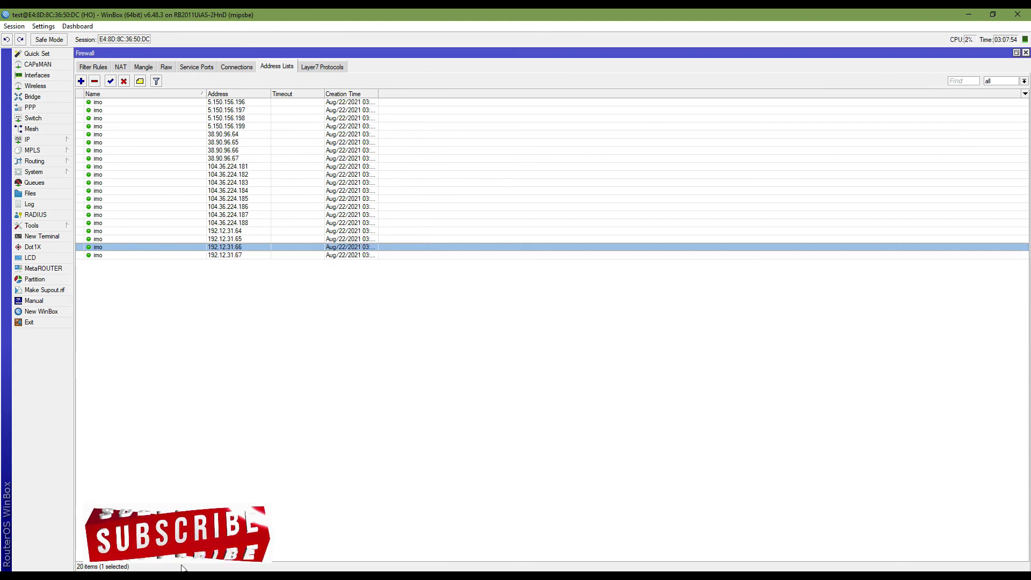
pyautogui.click(185, 191)
pyautogui.click(185, 158)
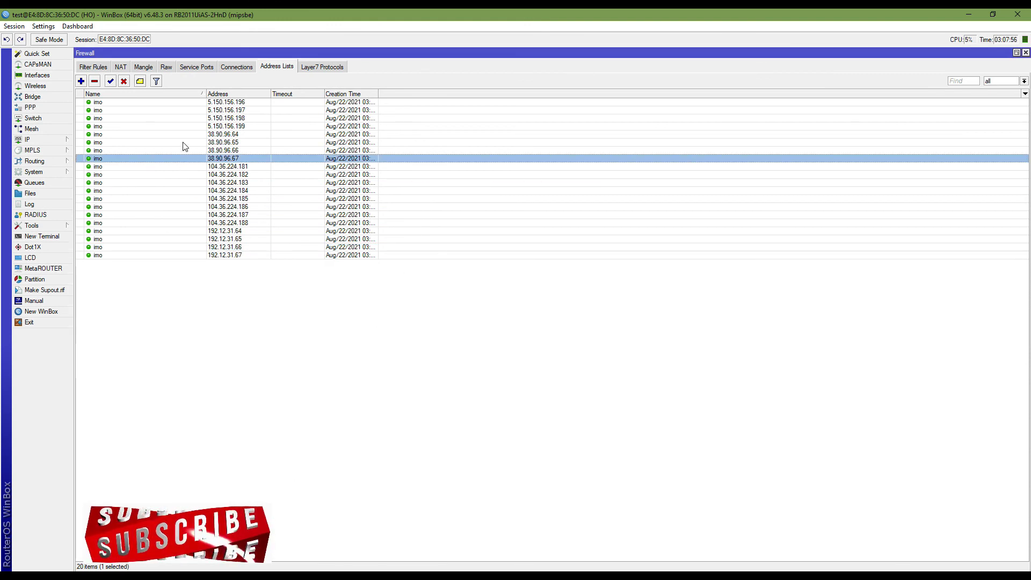
pyautogui.click(185, 142)
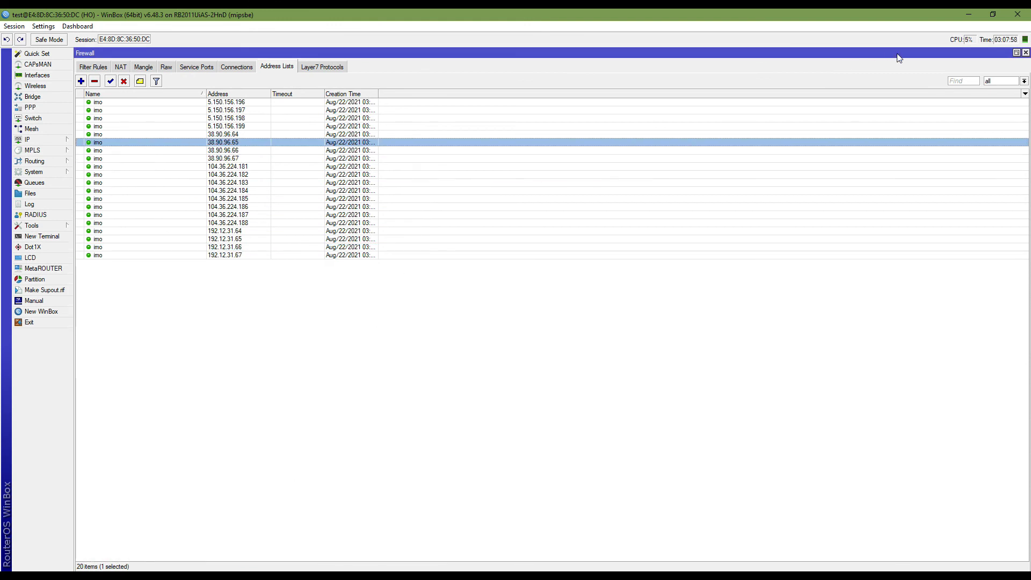
pyautogui.click(135, 103)
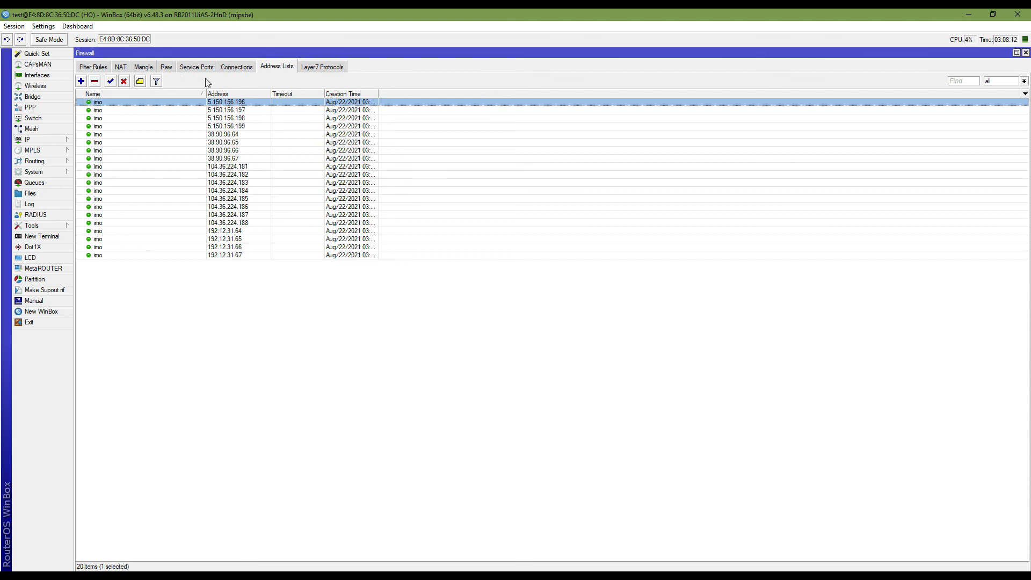
# Start a new mangle rule in the prerouting chain
pyautogui.click(150, 68)
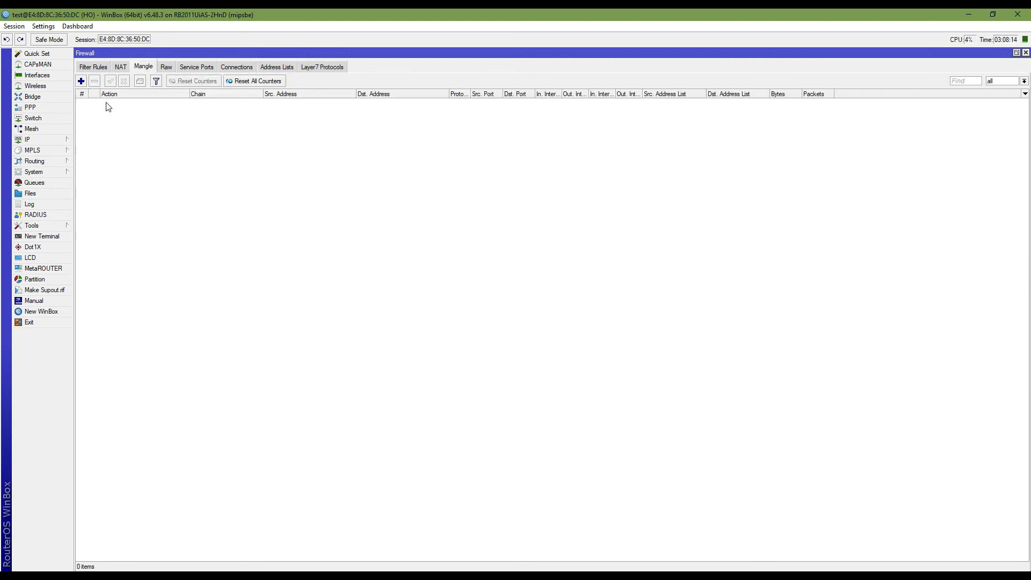
pyautogui.click(81, 82)
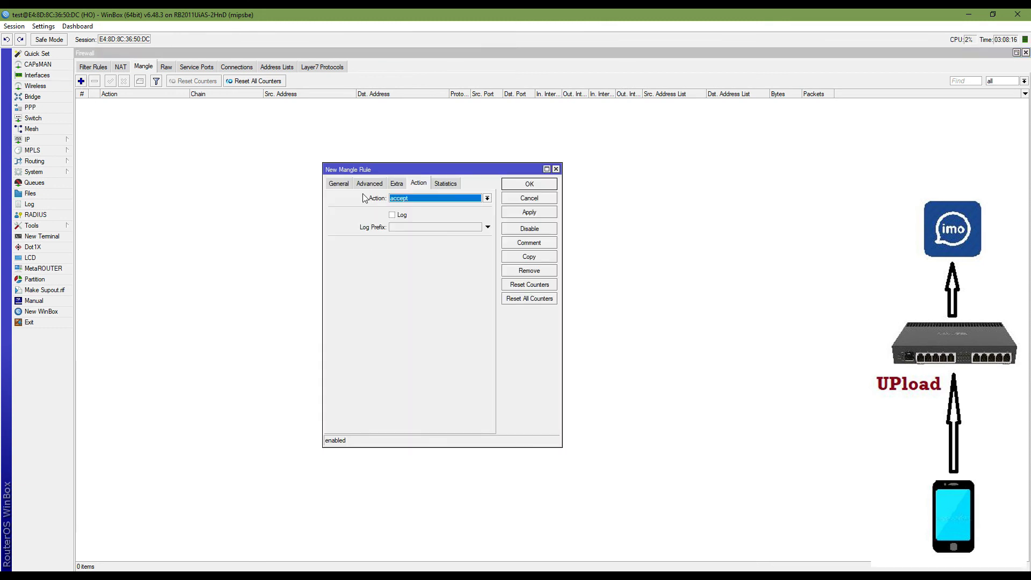
pyautogui.click(338, 183)
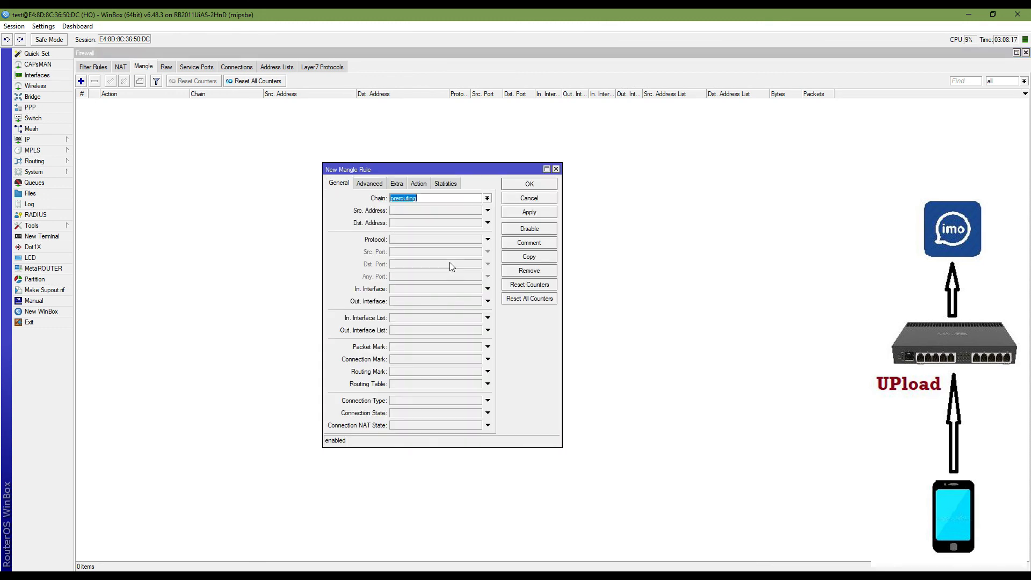
pyautogui.click(401, 197)
pyautogui.click(412, 210)
# Copy the LAN address 172.17.90.1/24 from IP > Addresses, then close the address list
pyautogui.click(72, 140)
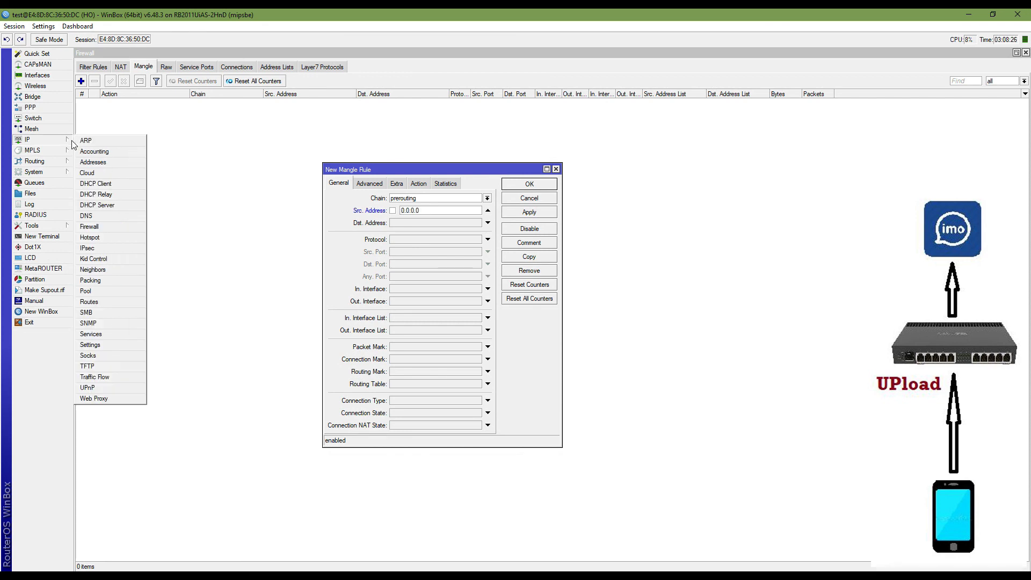
pyautogui.click(94, 165)
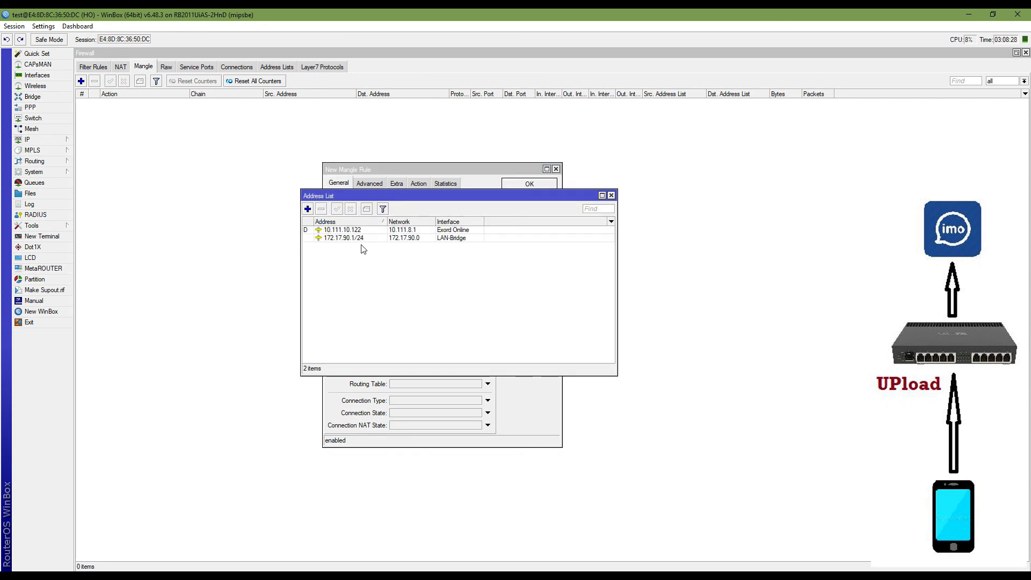
pyautogui.moveTo(438, 196); pyautogui.dragTo(707, 226)
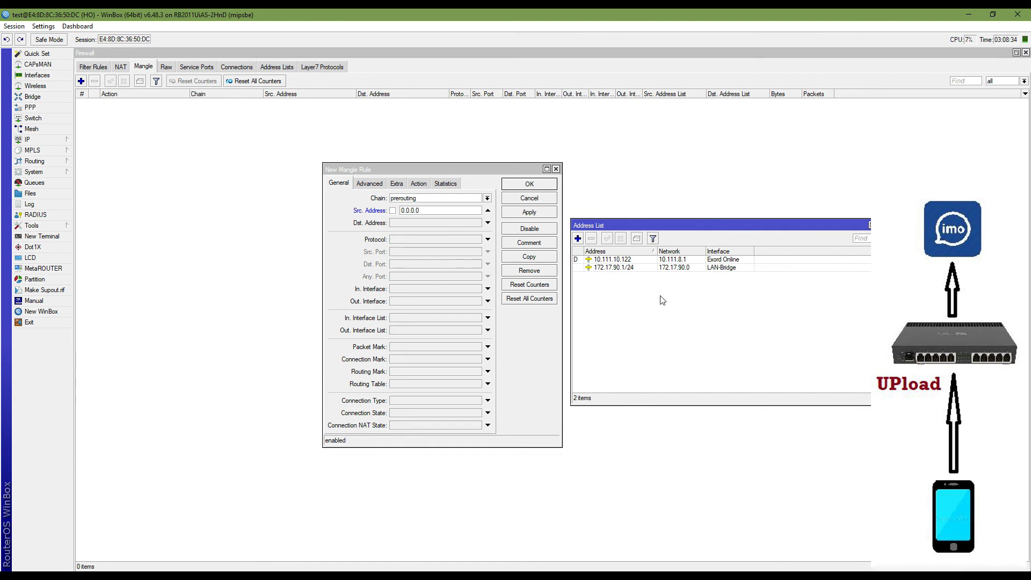
pyautogui.doubleClick(630, 269)
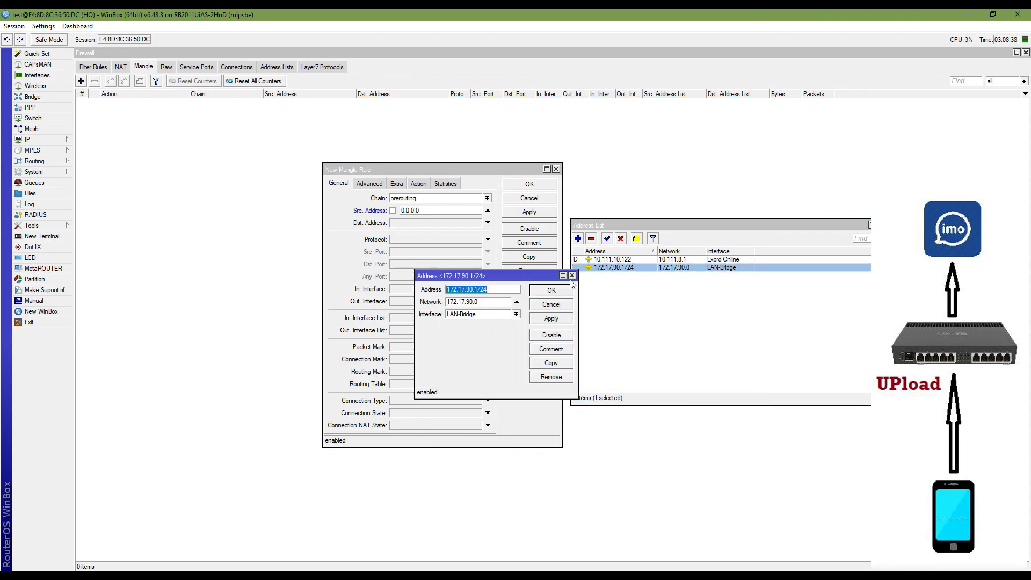
pyautogui.rightClick(476, 290)
pyautogui.click(491, 307)
pyautogui.click(571, 276)
pyautogui.click(878, 225)
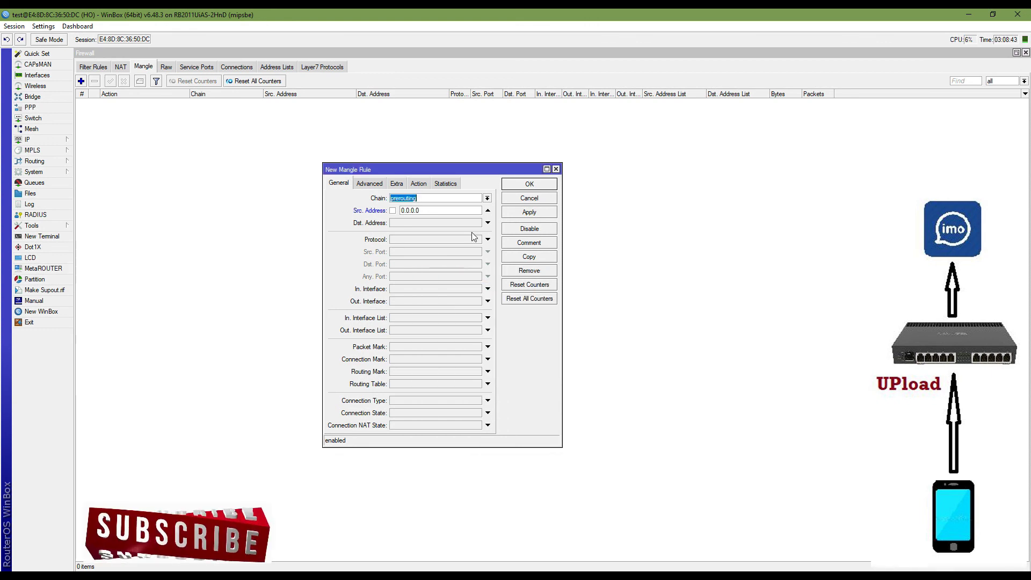
# Set the mangle rule's source address to 172.17.90.0/24
pyautogui.click(429, 208)
pyautogui.hotkey('ctrl', 'v')
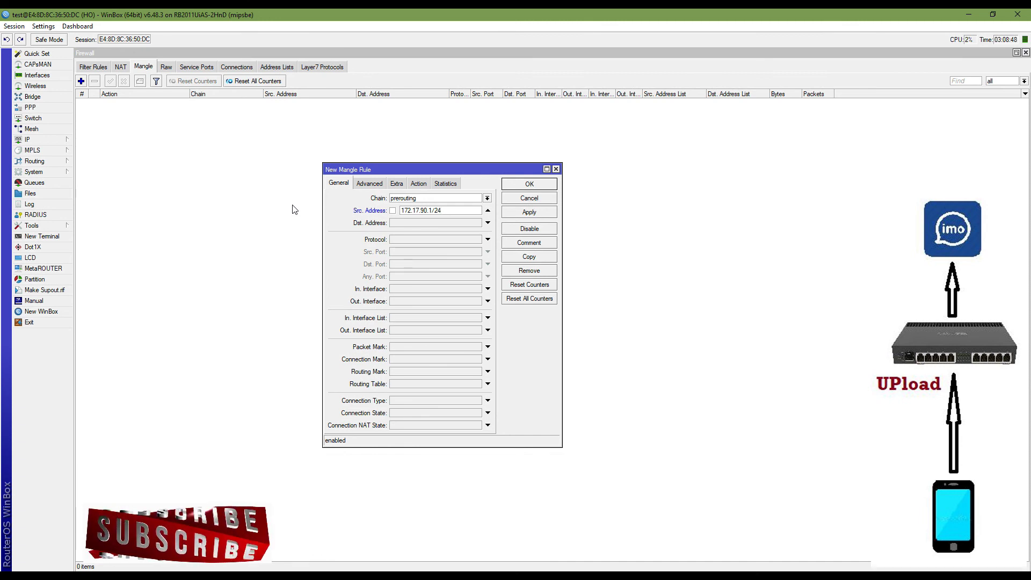
pyautogui.press('Left')
pyautogui.press('Left')
pyautogui.press('Left')
pyautogui.press('Left')
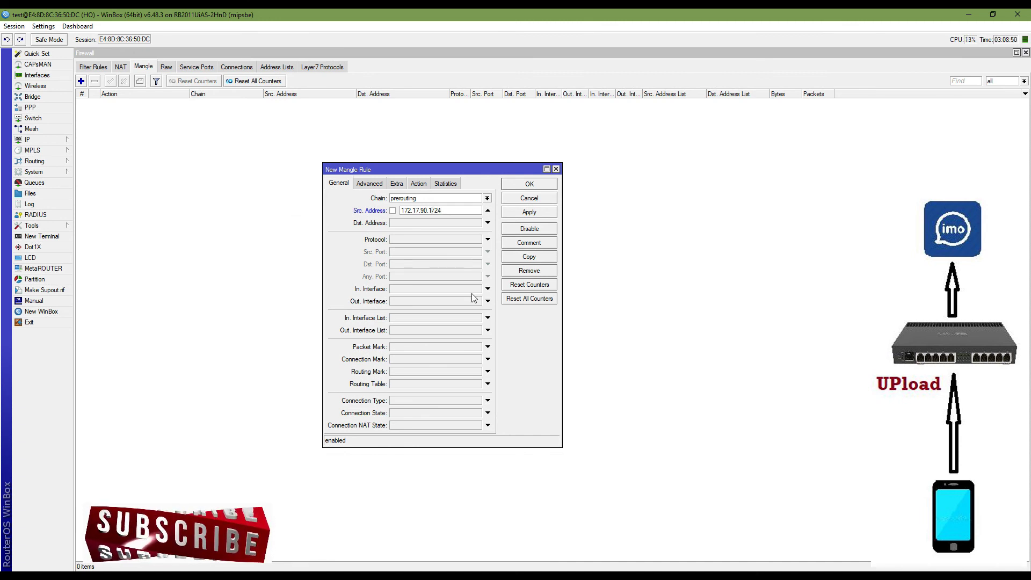
pyautogui.press('Delete')
pyautogui.write('0')
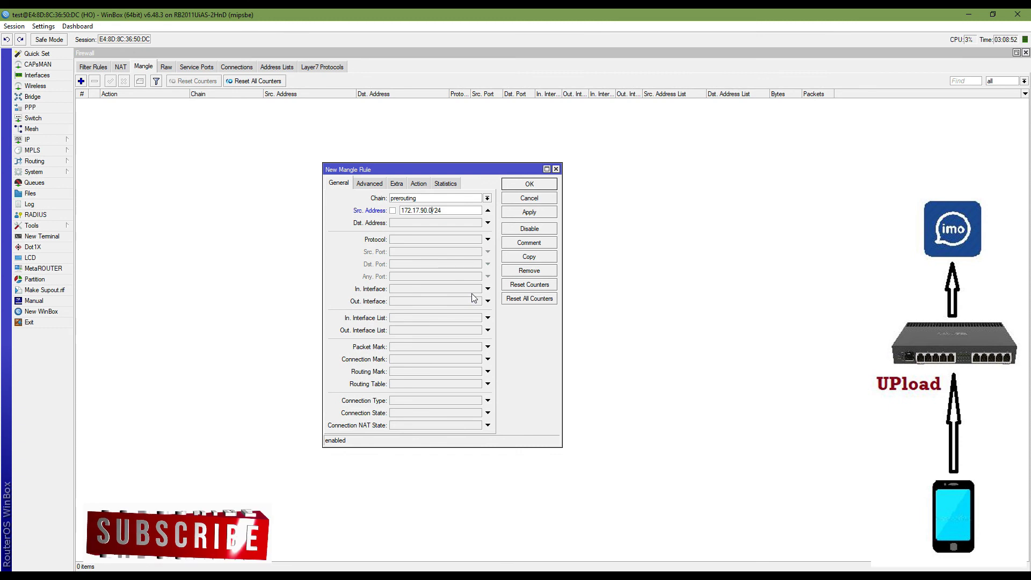
pyautogui.hotkey('shift', 'Tab')
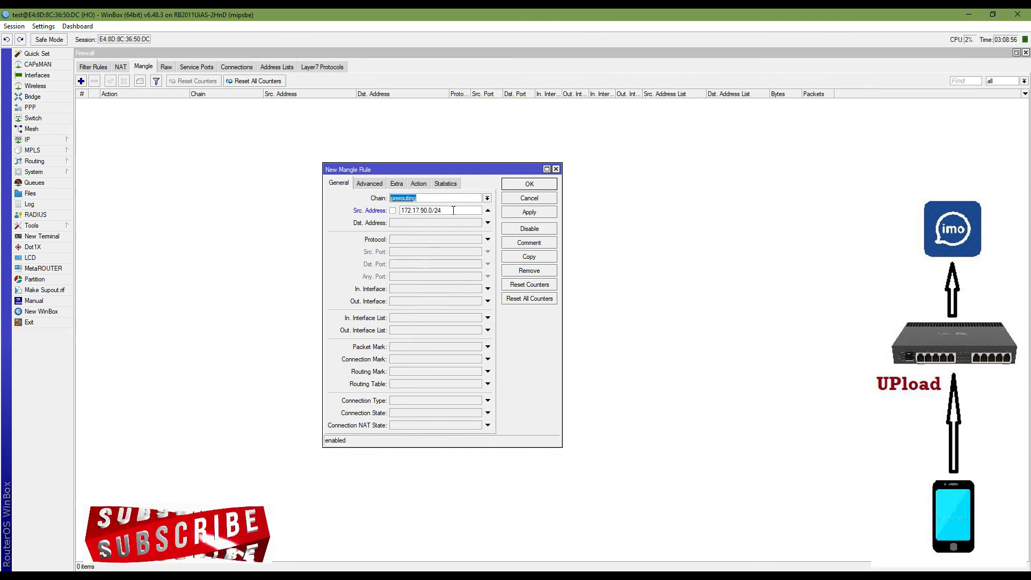
pyautogui.press('Tab')
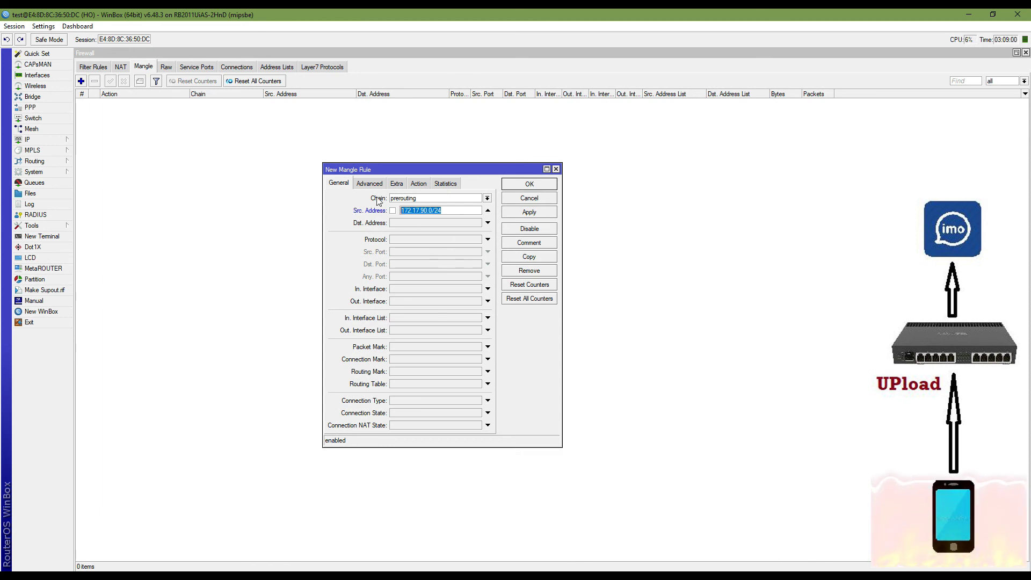
# Match destination address list imo, mark packets as imo-up, and save the rule
pyautogui.click(369, 183)
pyautogui.click(413, 211)
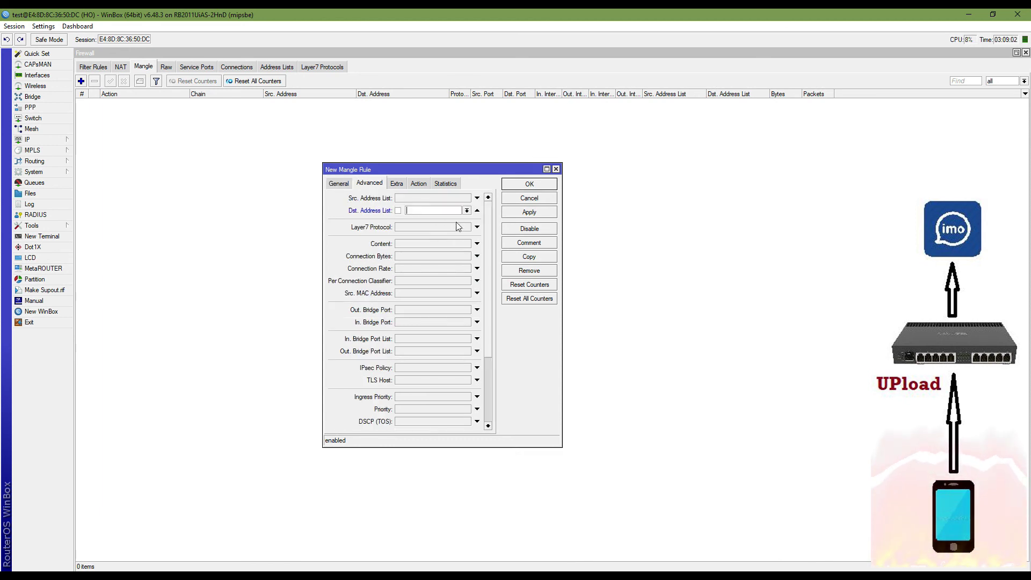
pyautogui.click(466, 211)
pyautogui.click(440, 227)
pyautogui.click(418, 184)
pyautogui.click(417, 198)
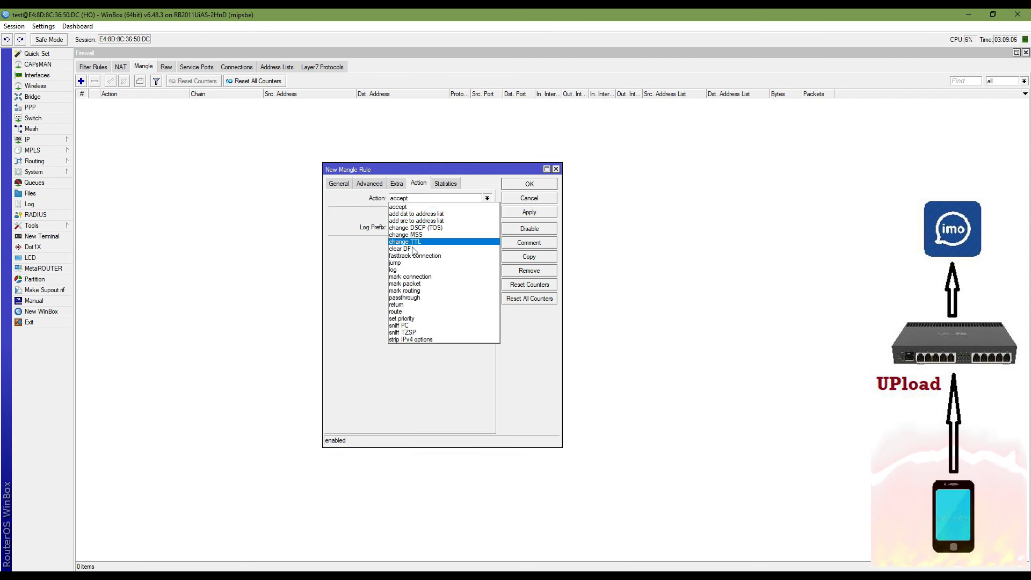
pyautogui.click(420, 284)
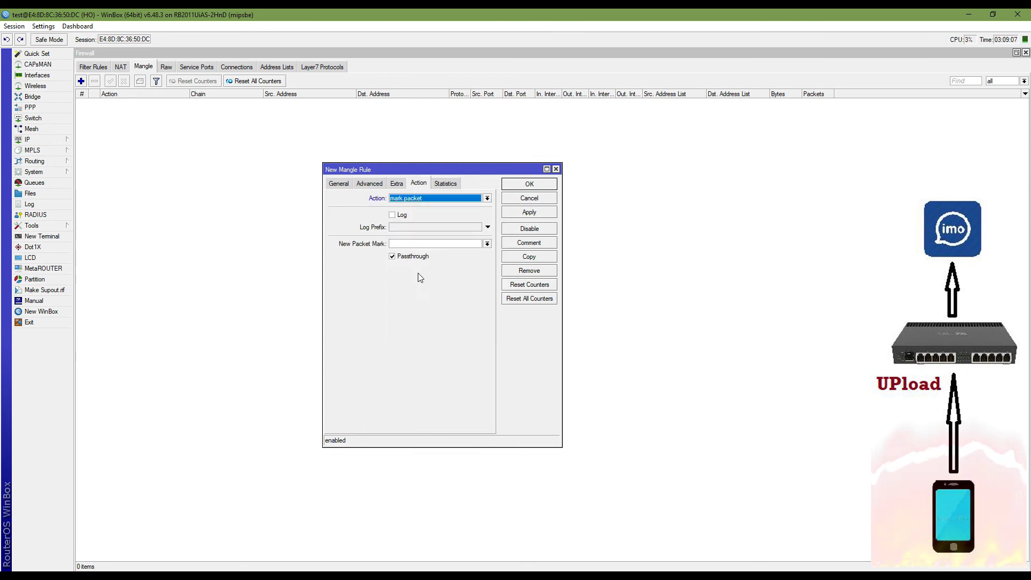
pyautogui.click(407, 244)
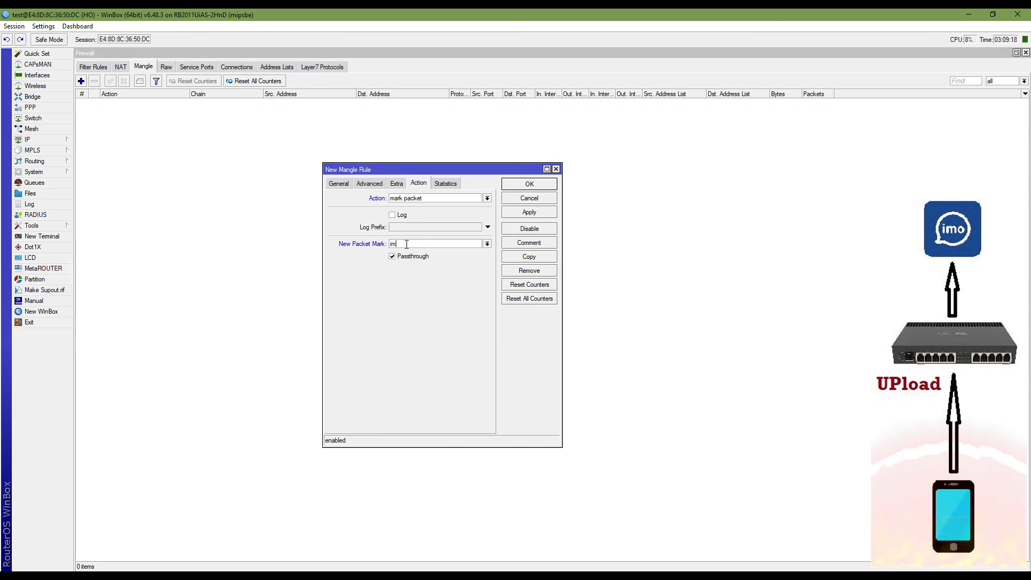
pyautogui.write('up')
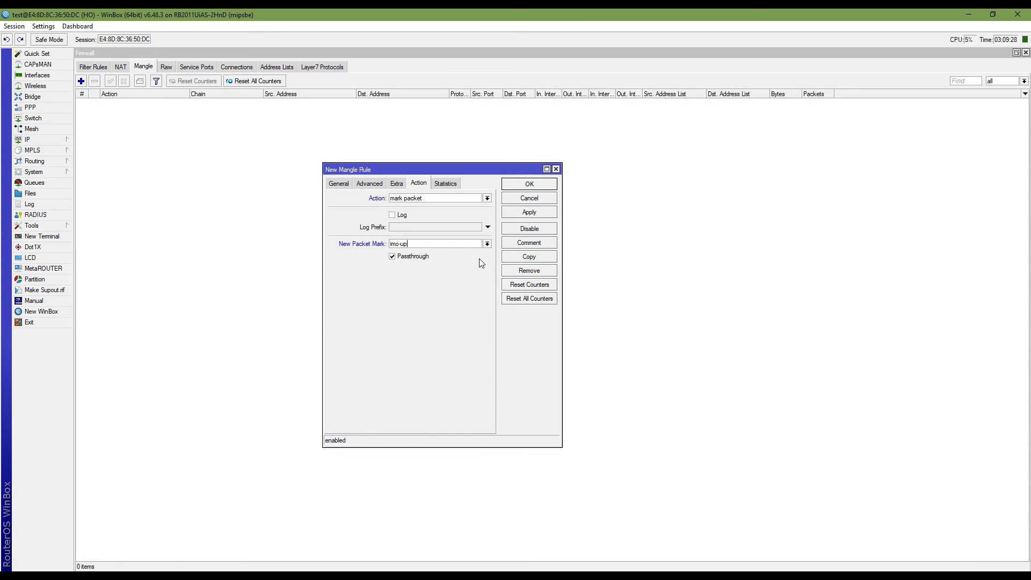
pyautogui.click(529, 212)
pyautogui.click(528, 184)
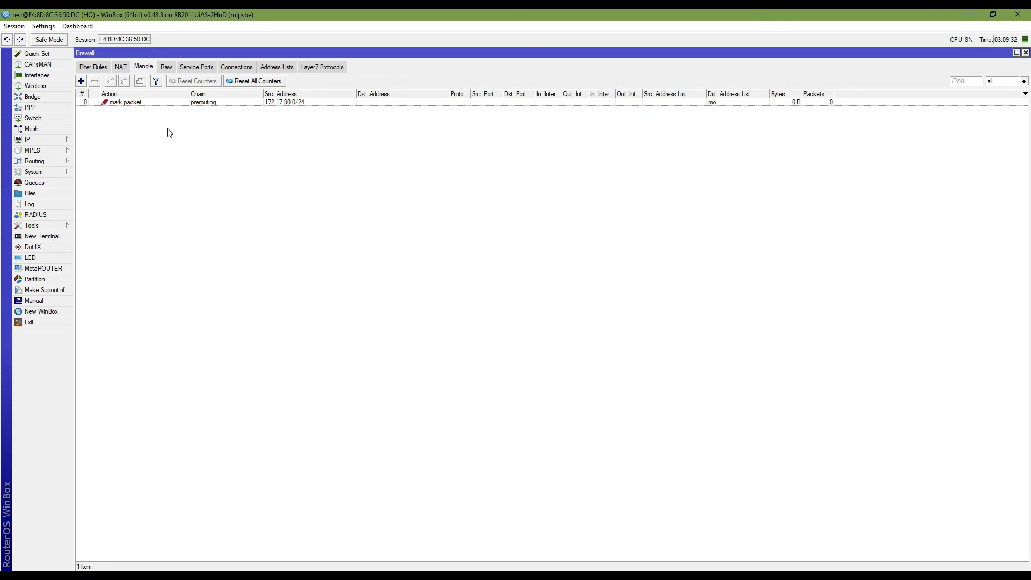
# Add a new postrouting mangle rule with source address list imo
pyautogui.click(81, 81)
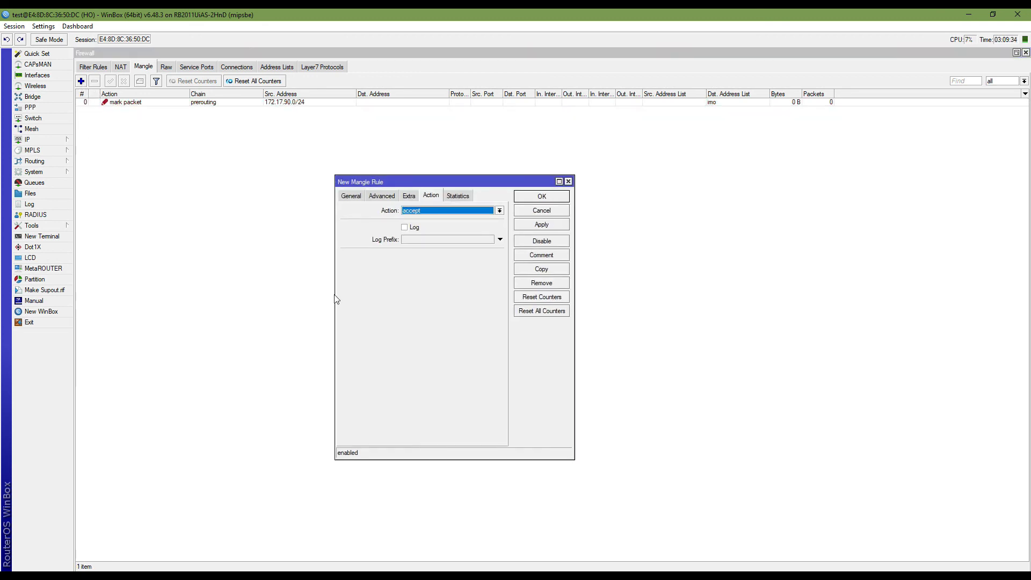
pyautogui.click(357, 199)
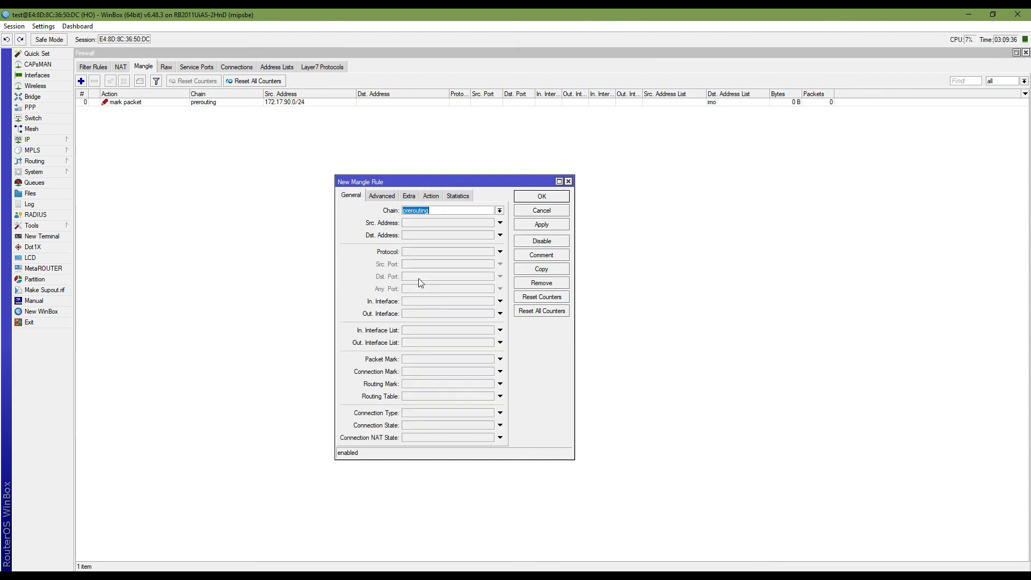
pyautogui.click(500, 210)
pyautogui.click(419, 242)
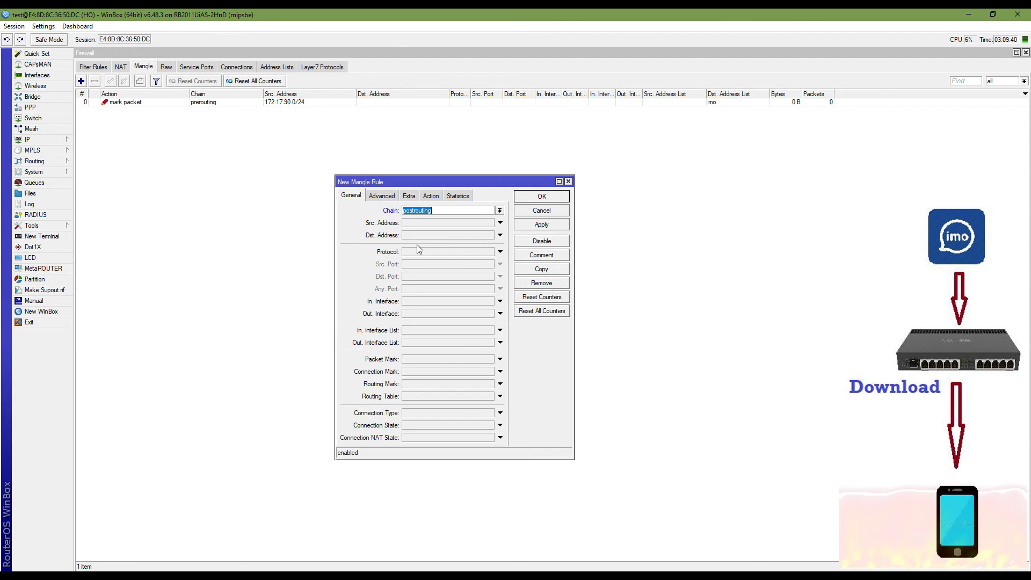
pyautogui.click(376, 195)
pyautogui.click(478, 211)
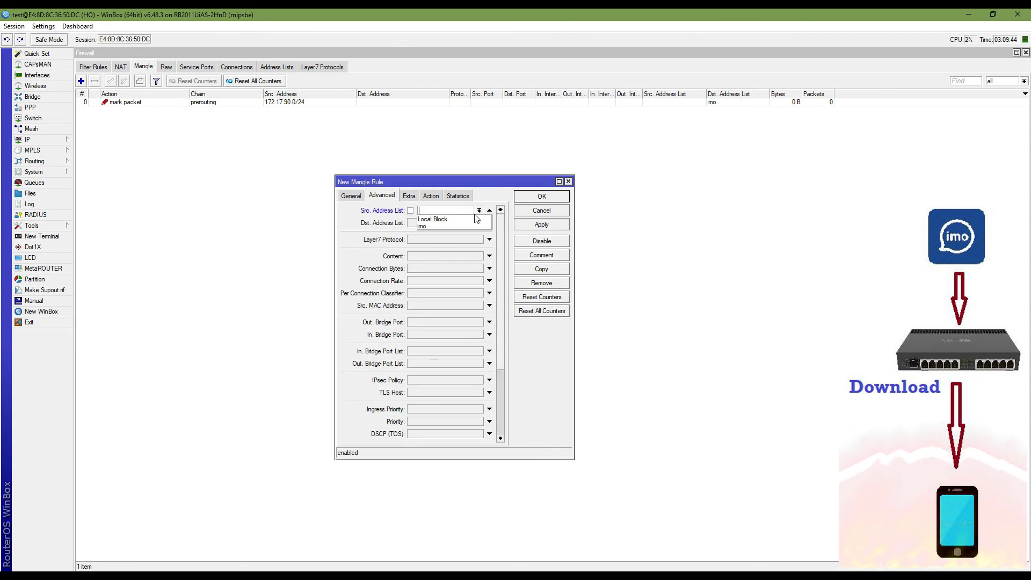
pyautogui.click(429, 226)
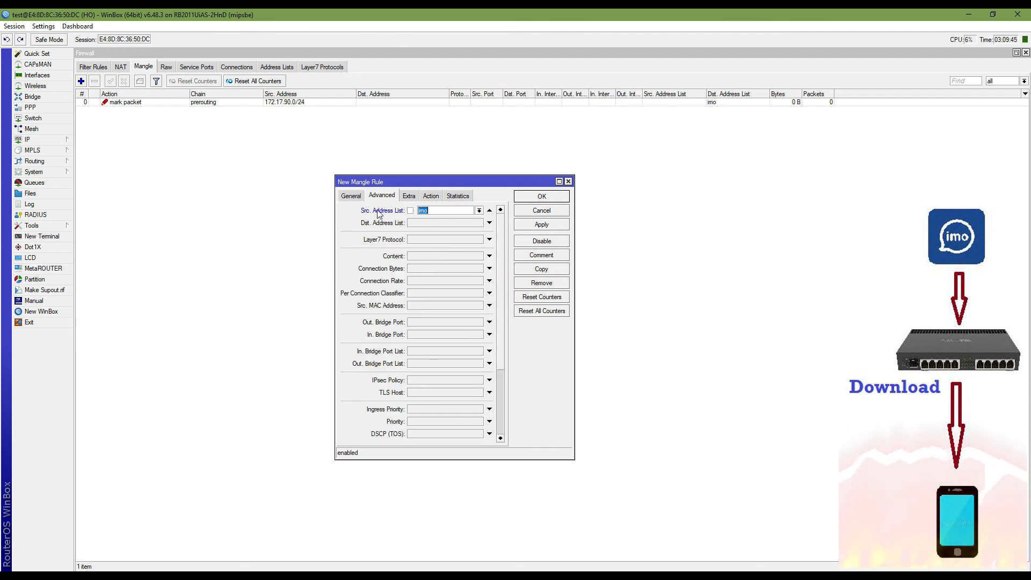
# Set the rule's destination address to 172.17.90.0/24
pyautogui.click(351, 196)
pyautogui.click(499, 235)
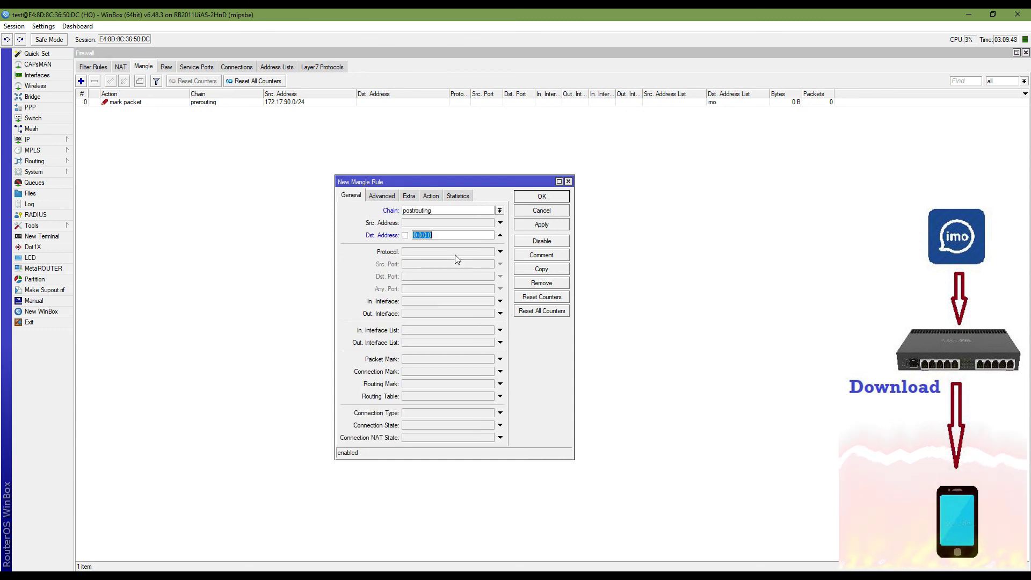
pyautogui.hotkey('ctrl', 'v')
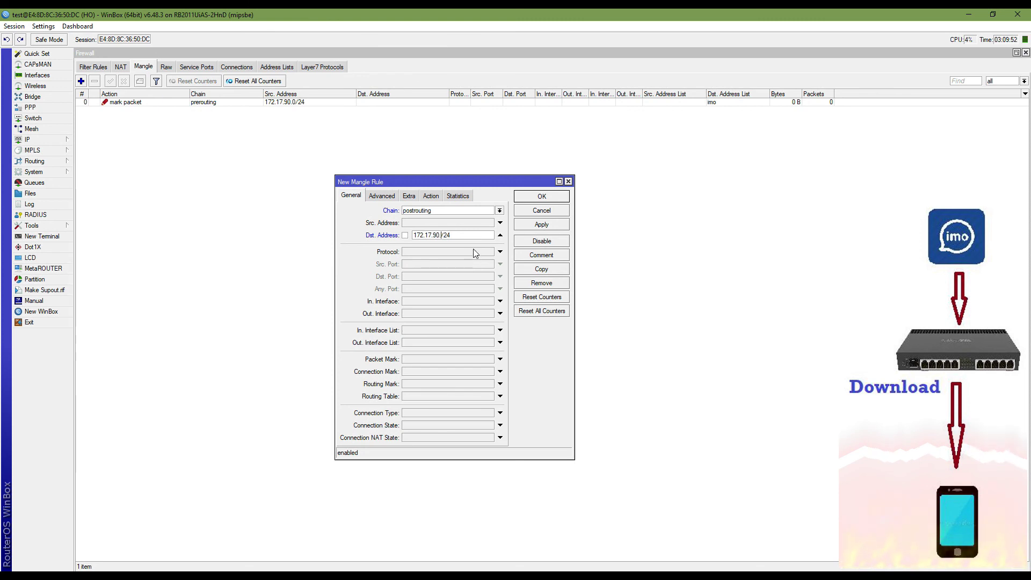
pyautogui.write('0')
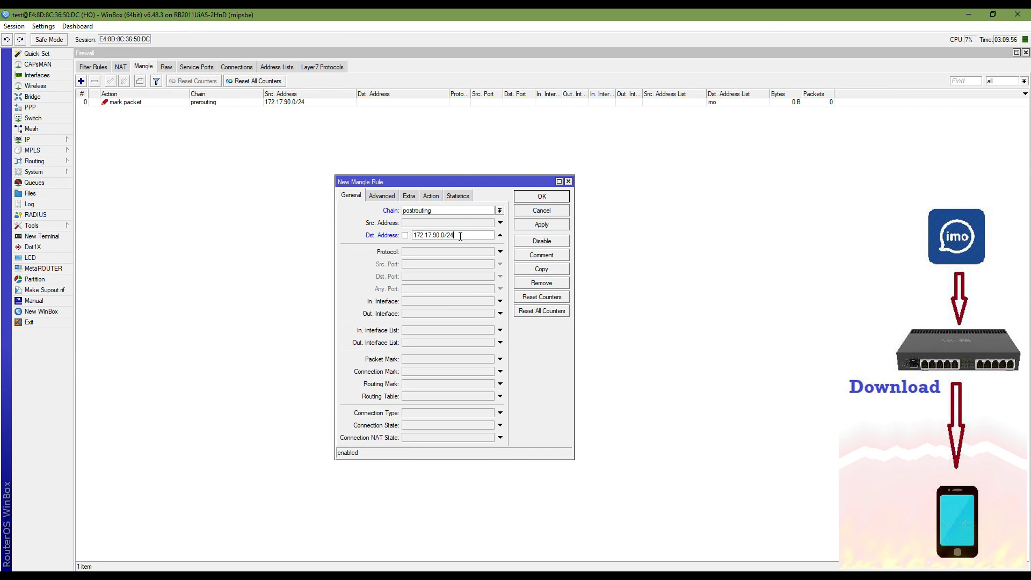
pyautogui.click(430, 196)
# Set the action to mark packet with new packet mark imo-down, save it, and select rule 1
pyautogui.click(431, 212)
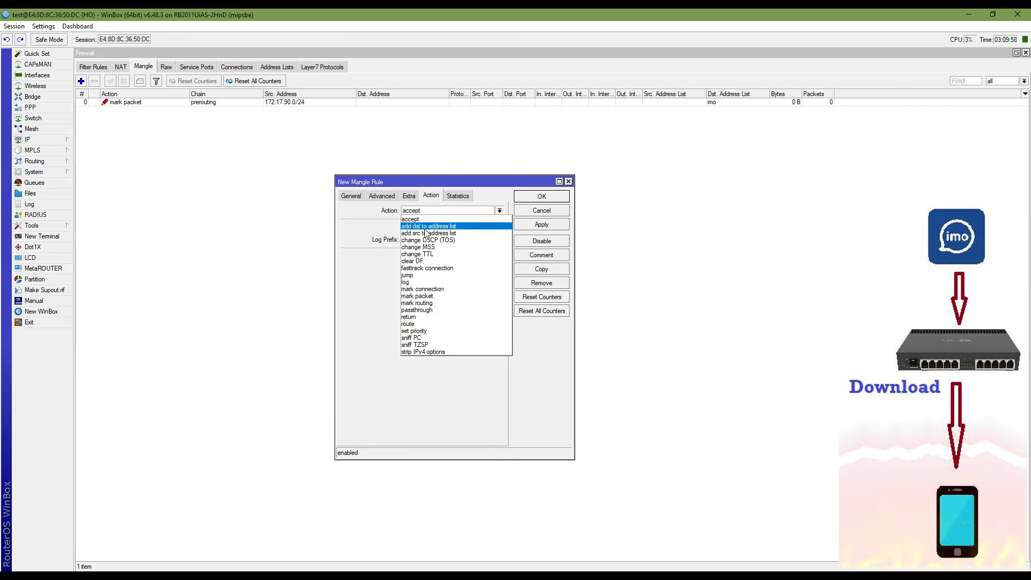
pyautogui.click(435, 296)
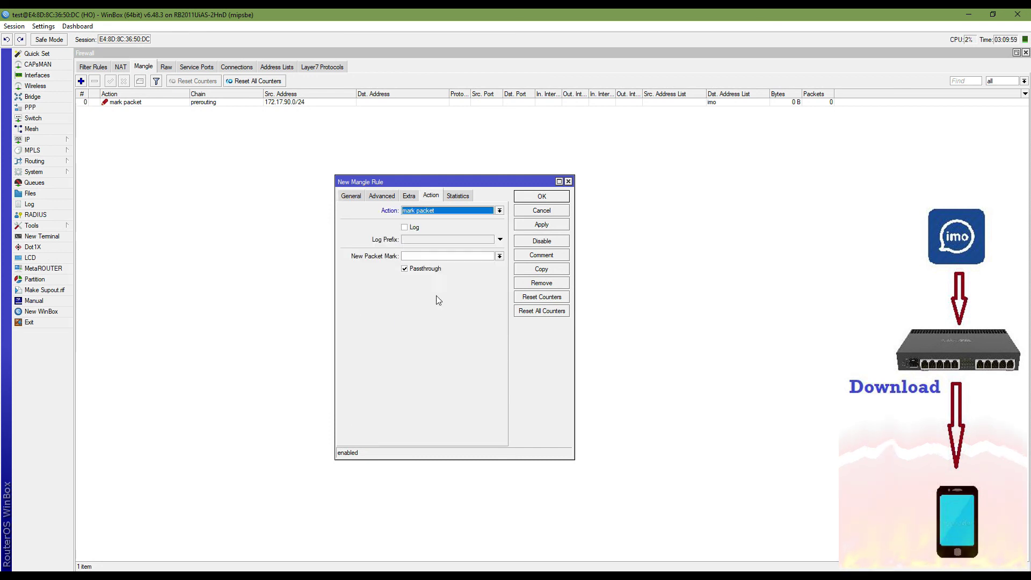
pyautogui.click(432, 256)
pyautogui.write('imo-')
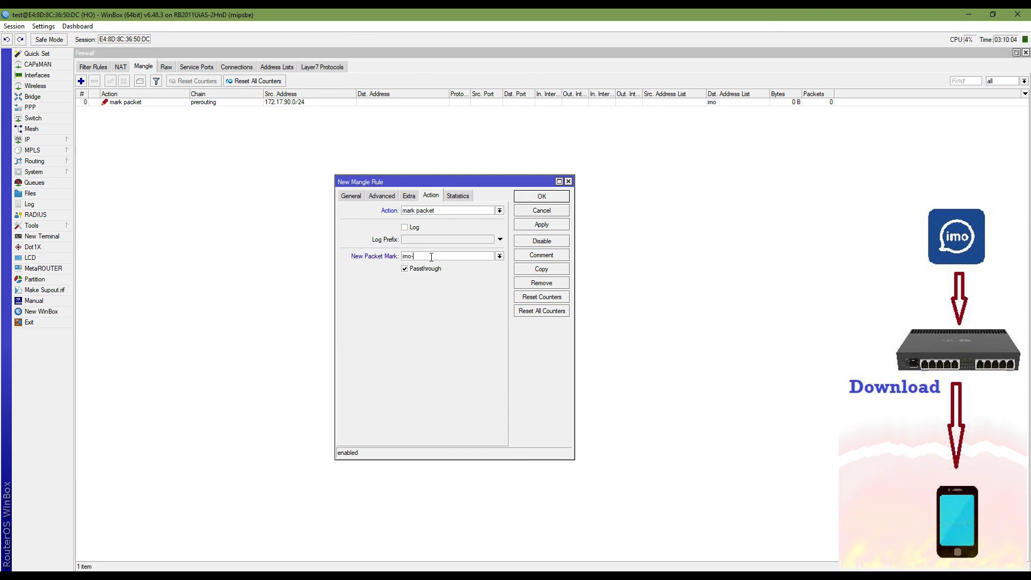
pyautogui.write('down')
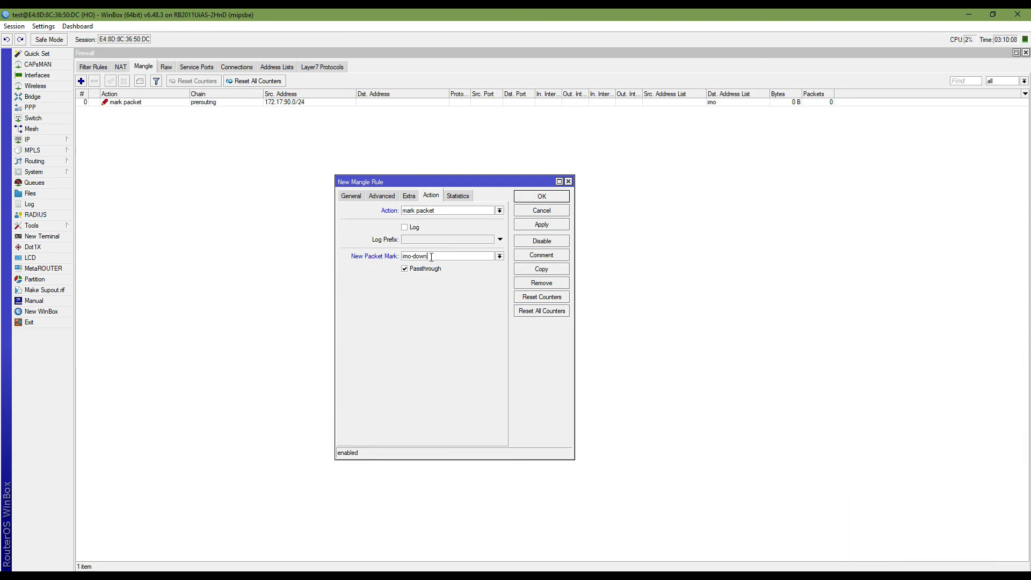
pyautogui.click(534, 226)
pyautogui.click(542, 196)
pyautogui.click(250, 103)
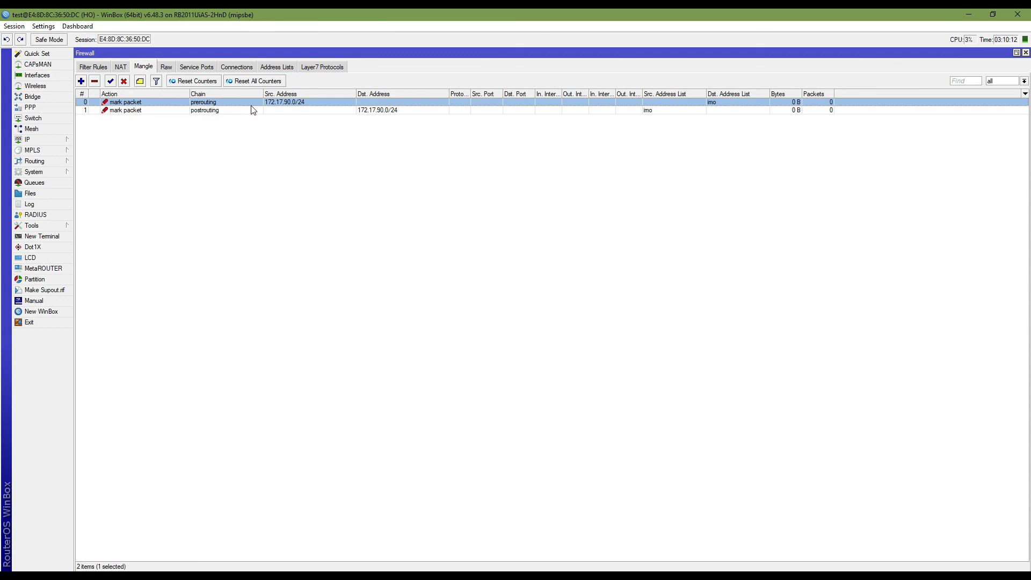
pyautogui.click(253, 111)
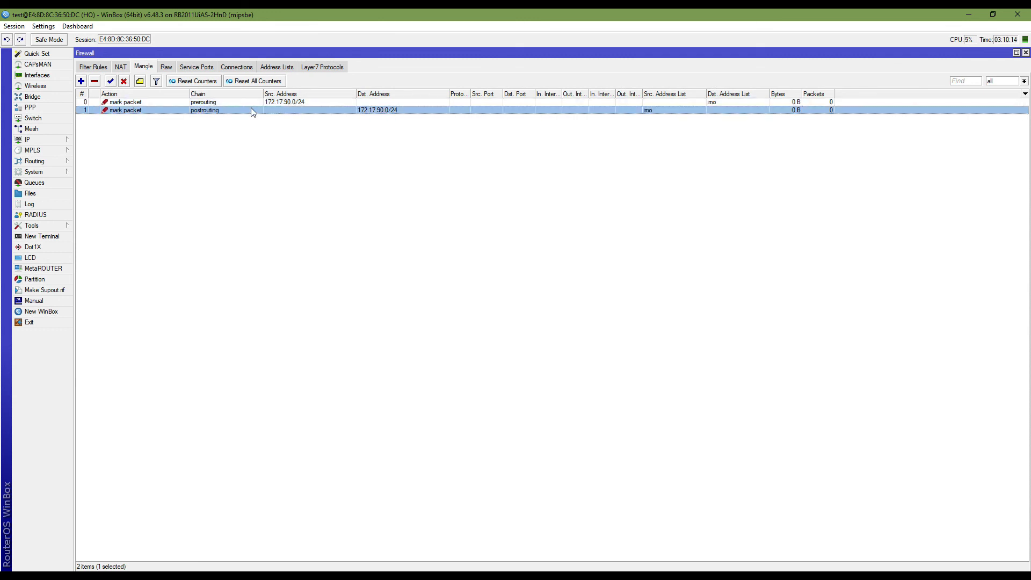
# Open the Queue List, discard the leftover New Mangle Rule, and recheck the two mangle rules
pyautogui.click(34, 182)
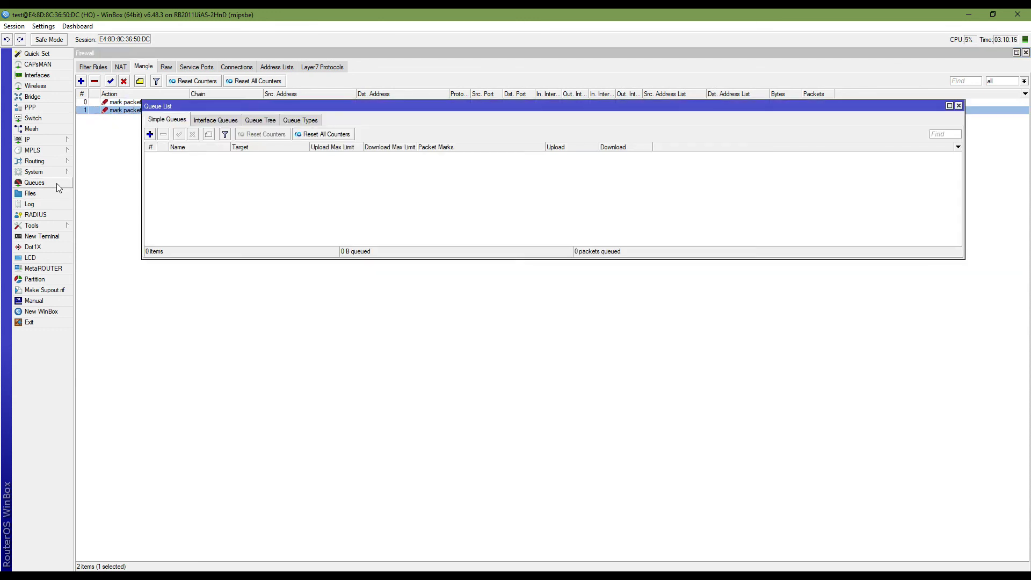
pyautogui.moveTo(284, 106); pyautogui.dragTo(237, 154)
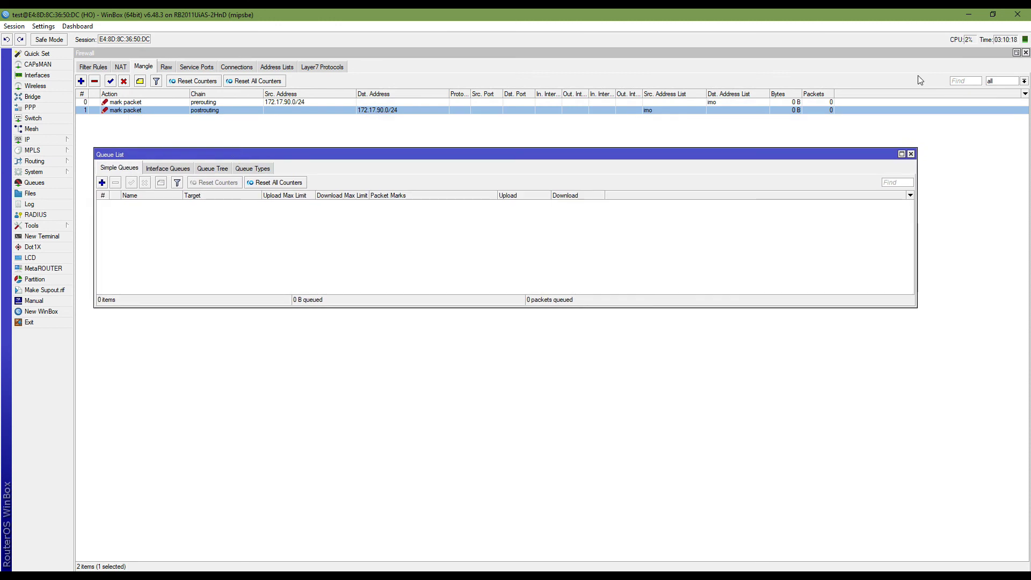
pyautogui.click(1025, 52)
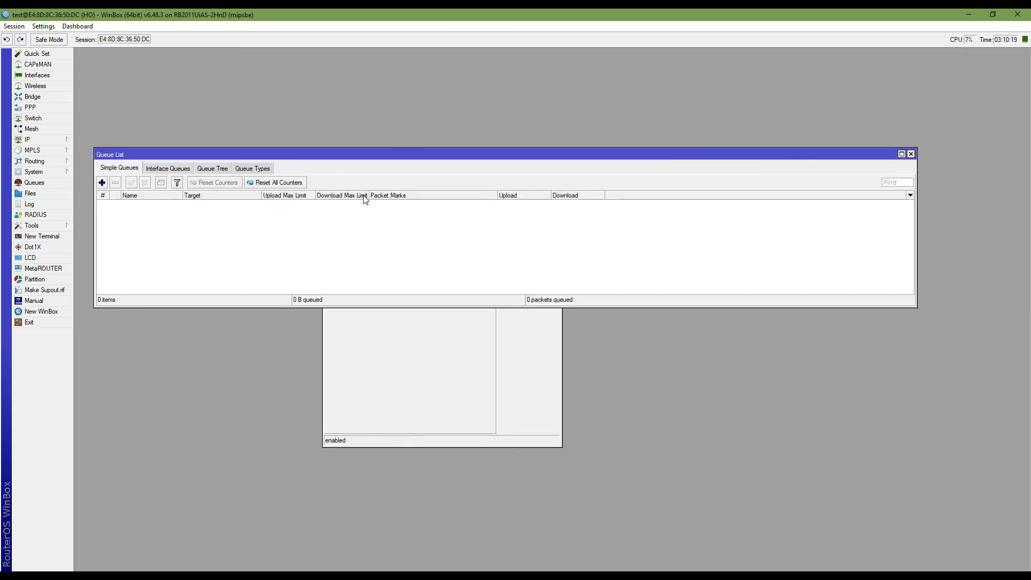
pyautogui.click(487, 400)
pyautogui.click(556, 169)
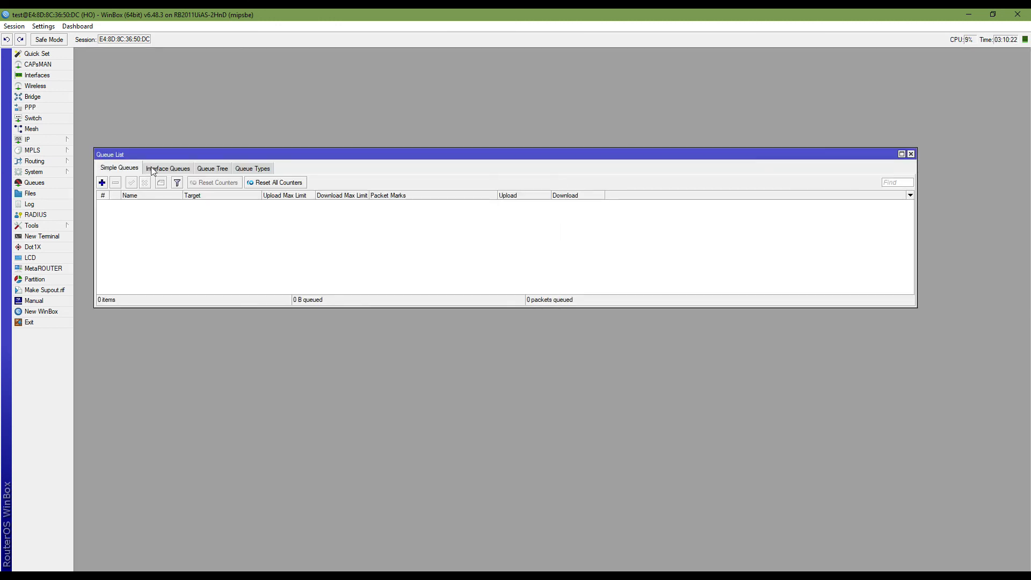
pyautogui.click(67, 142)
pyautogui.click(100, 230)
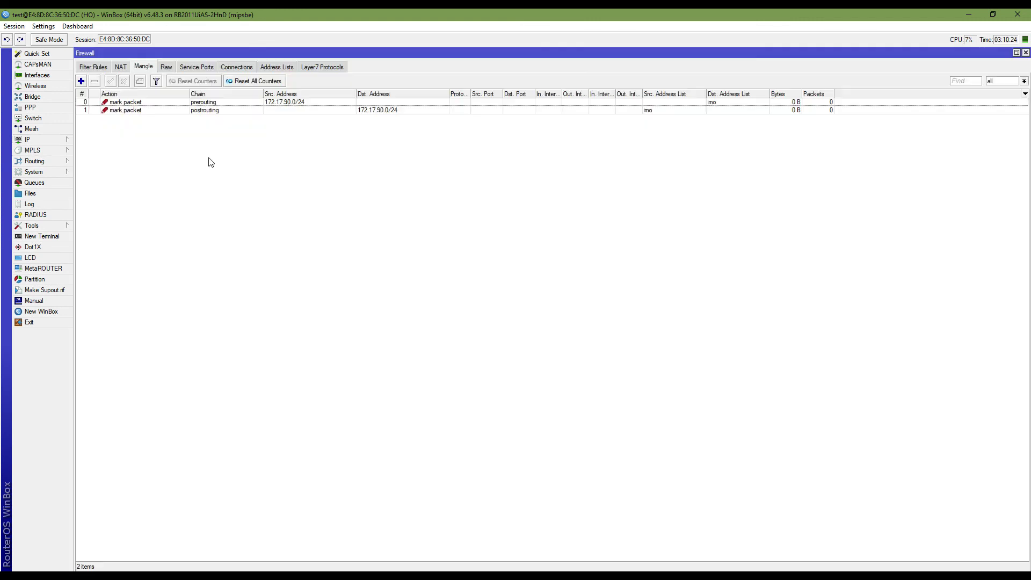
pyautogui.click(1025, 53)
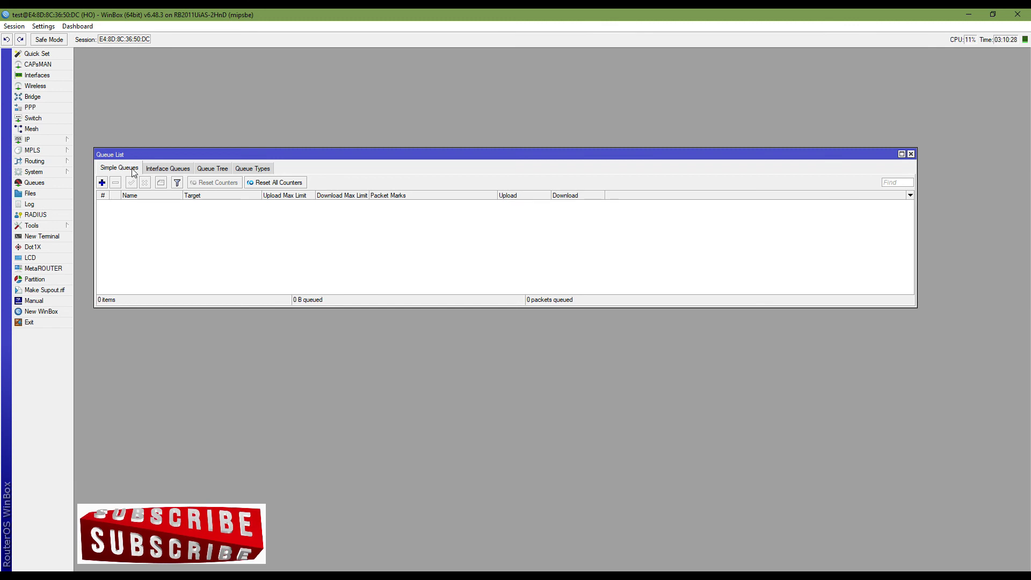
# Add a simple queue named imo-up targeting 172.17.90.0/24
pyautogui.click(105, 186)
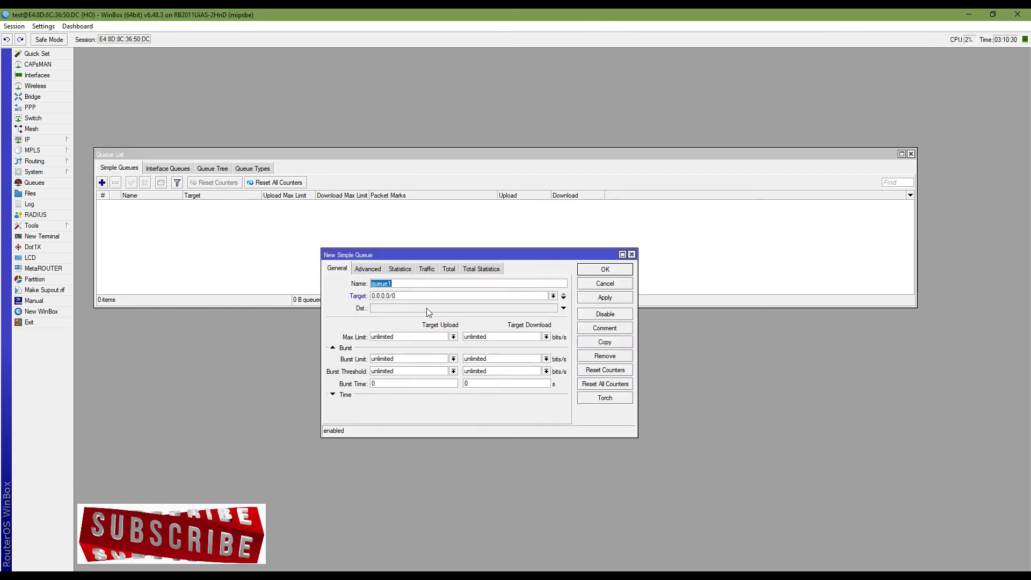
pyautogui.write('imo')
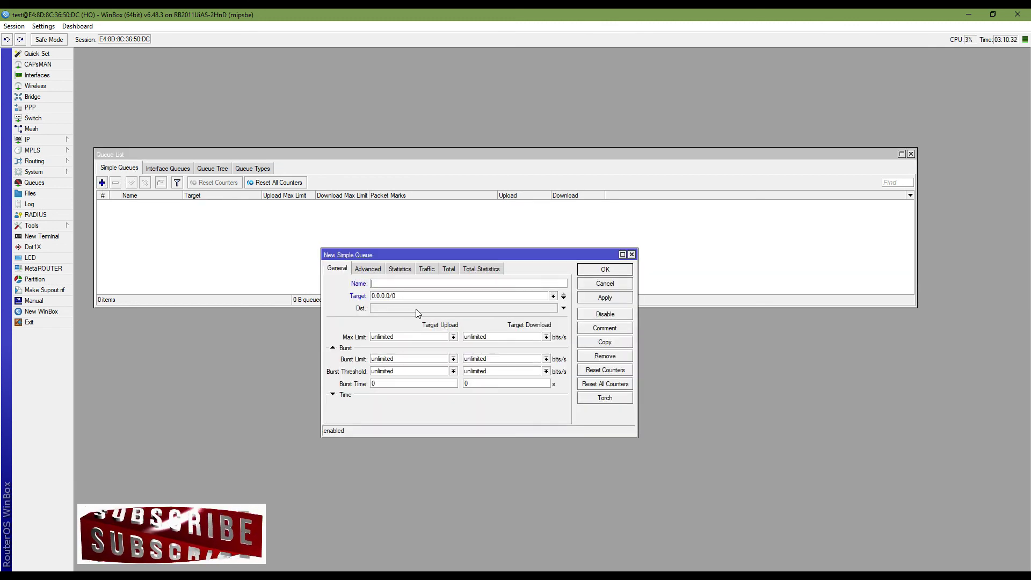
pyautogui.write('-')
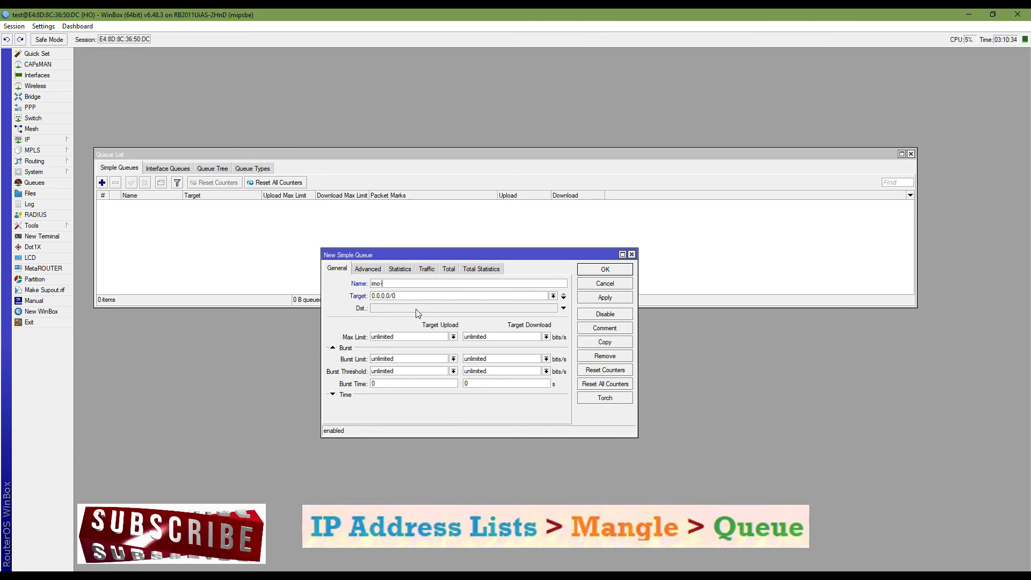
pyautogui.write('up')
pyautogui.press('Tab')
pyautogui.write('172.17.90.1/24')
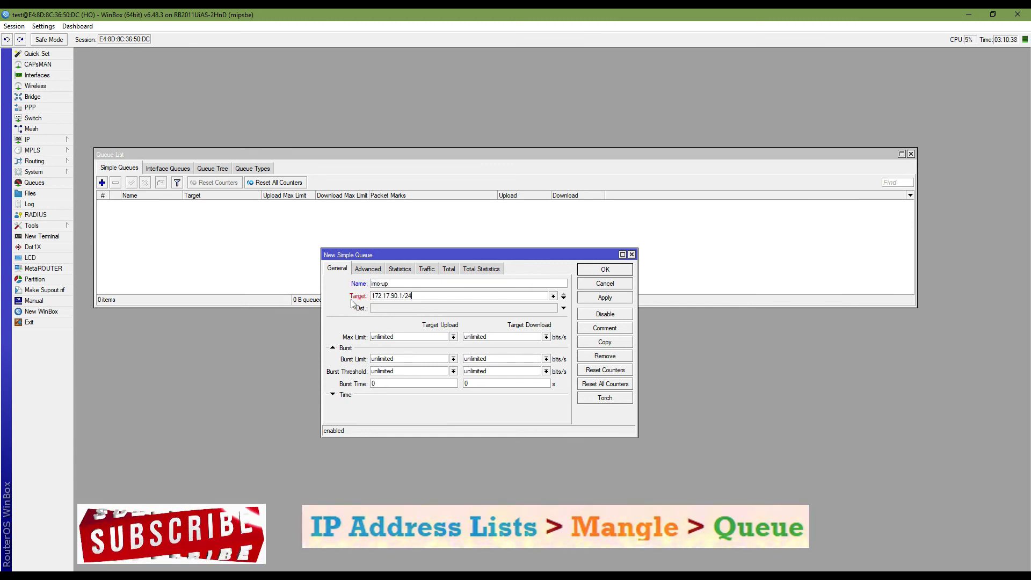
pyautogui.click(403, 296)
pyautogui.press('BackSpace')
pyautogui.write('0')
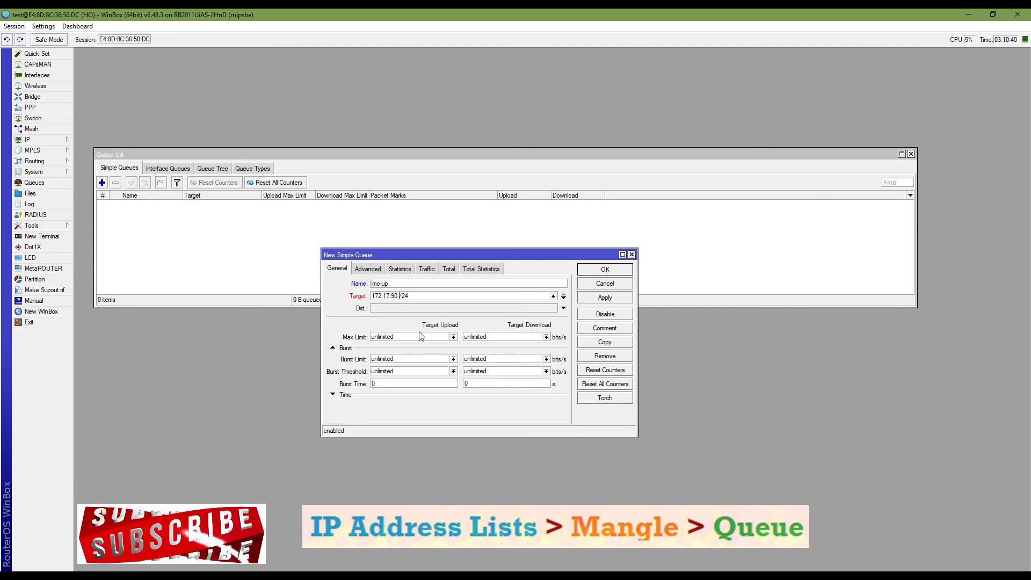
pyautogui.hotkey('ctrl', 'a')
pyautogui.hotkey('ctrl', 'c')
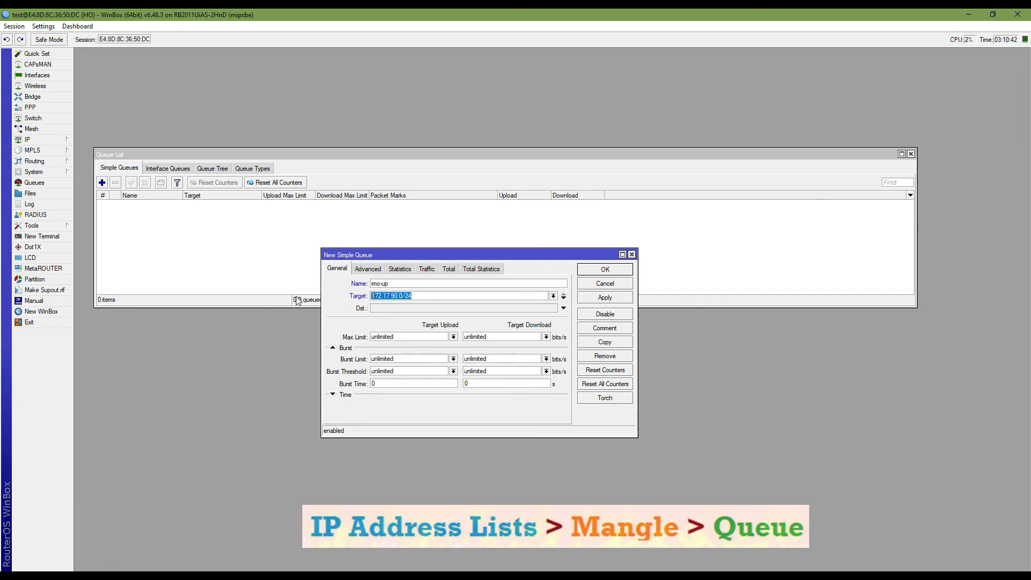
# Set the queue's upload and download max limits to 10M
pyautogui.click(453, 337)
pyautogui.click(427, 429)
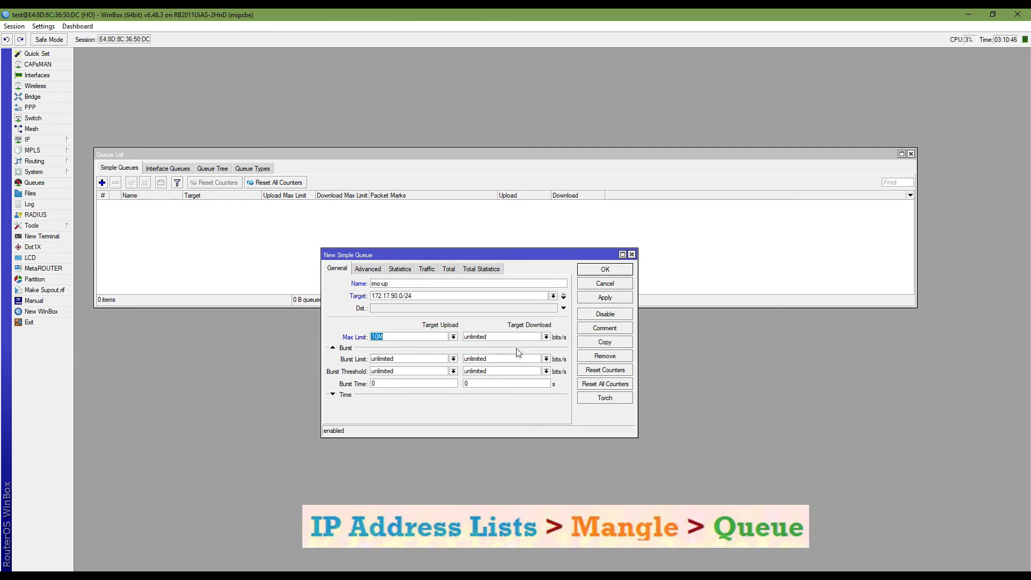
pyautogui.click(545, 336)
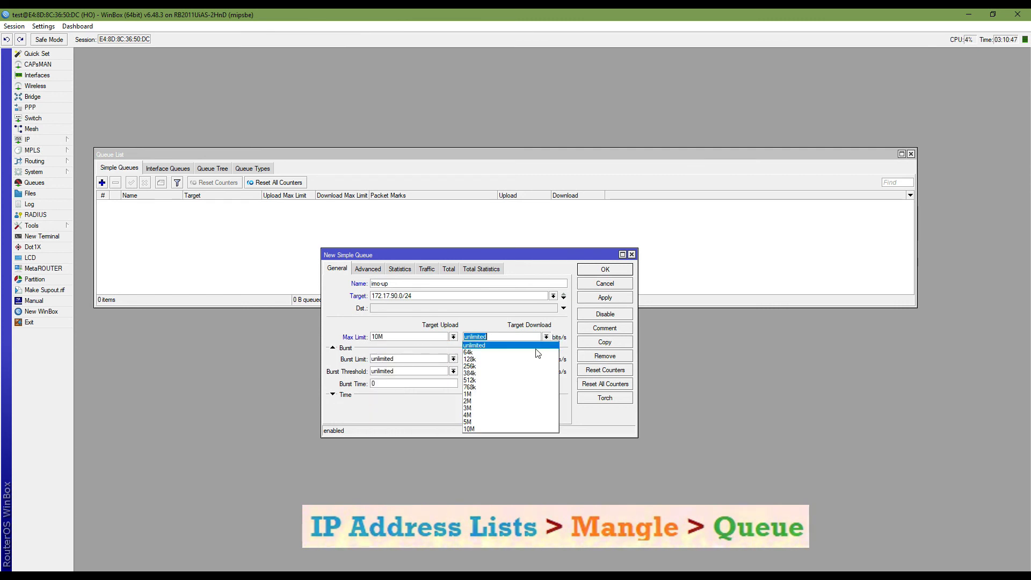
pyautogui.click(500, 429)
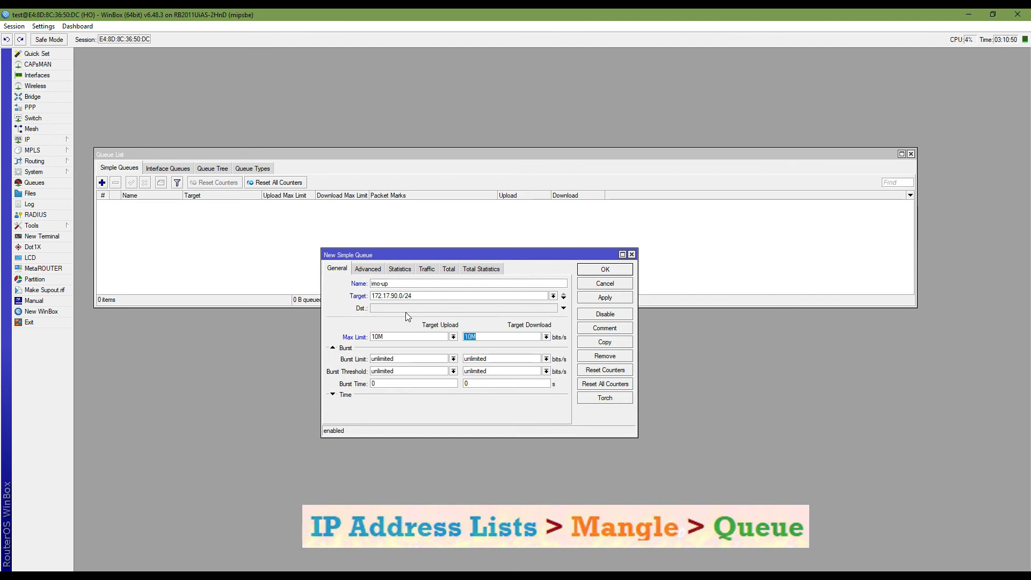
pyautogui.click(377, 271)
# Give the imo-up queue packet mark imo-up and 10M upload/download limit-at, then apply
pyautogui.click(383, 284)
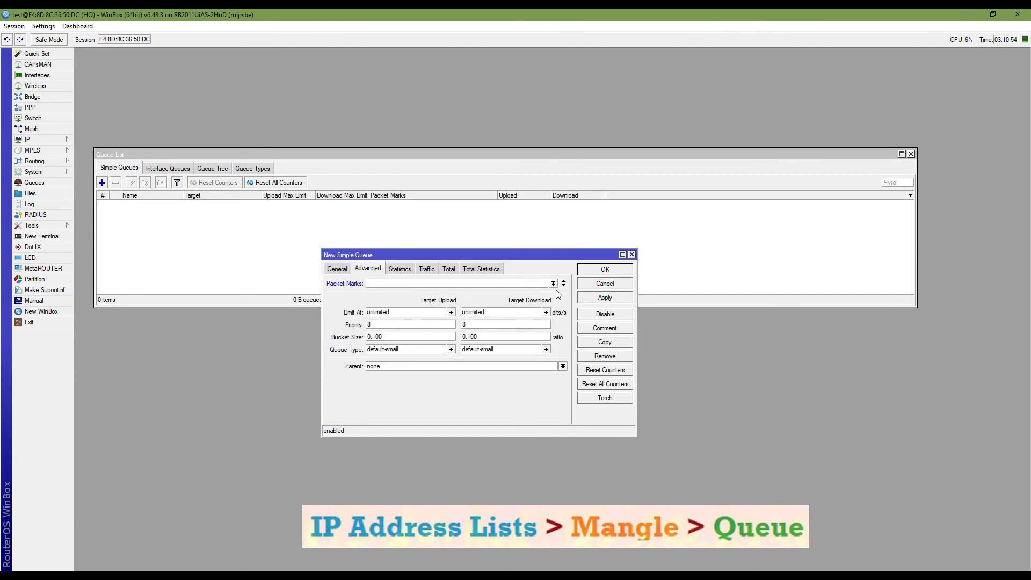
pyautogui.click(553, 283)
pyautogui.click(414, 303)
pyautogui.press('Tab')
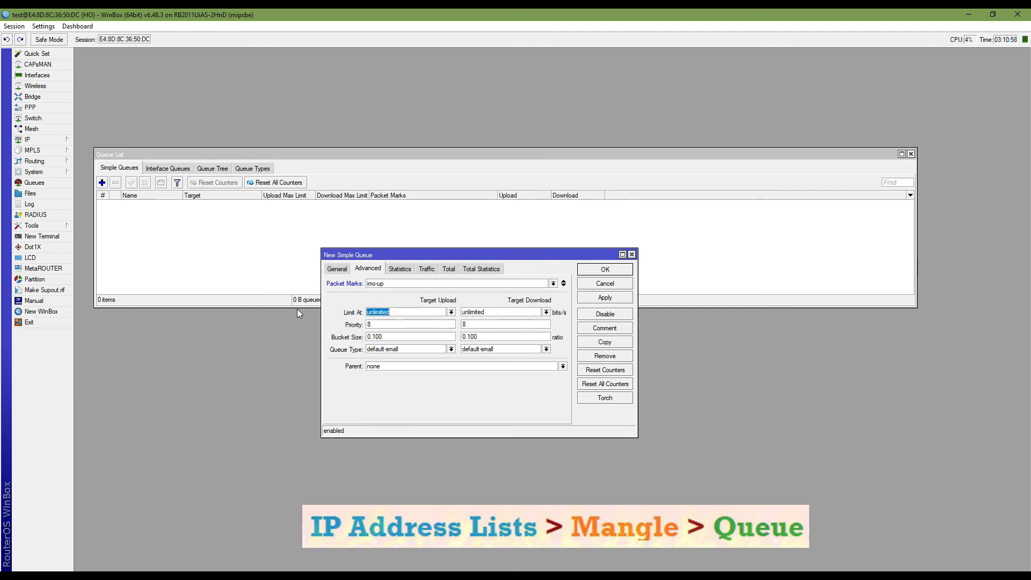
pyautogui.hotkey('ctrl', 'v')
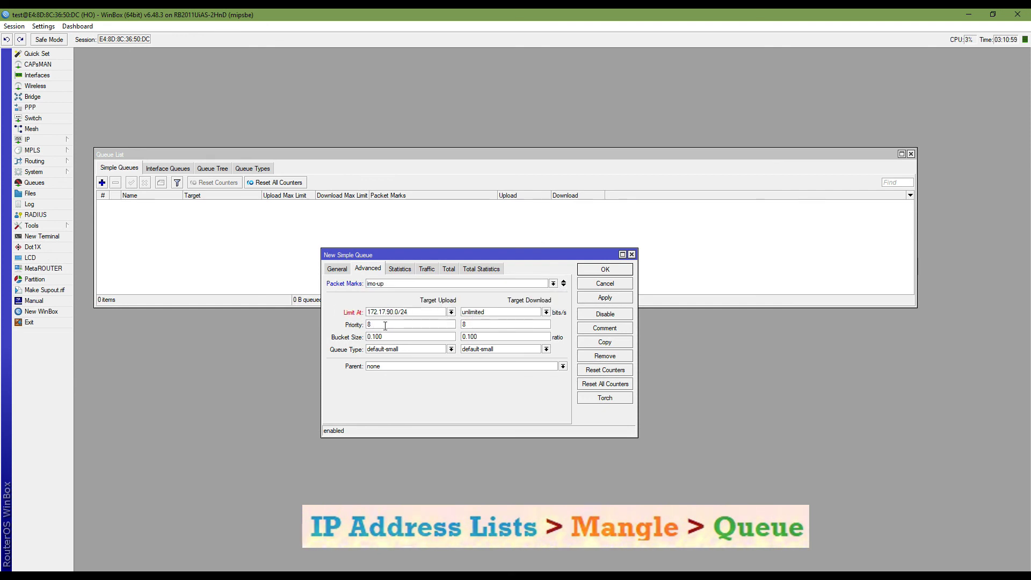
pyautogui.click(451, 312)
pyautogui.click(392, 406)
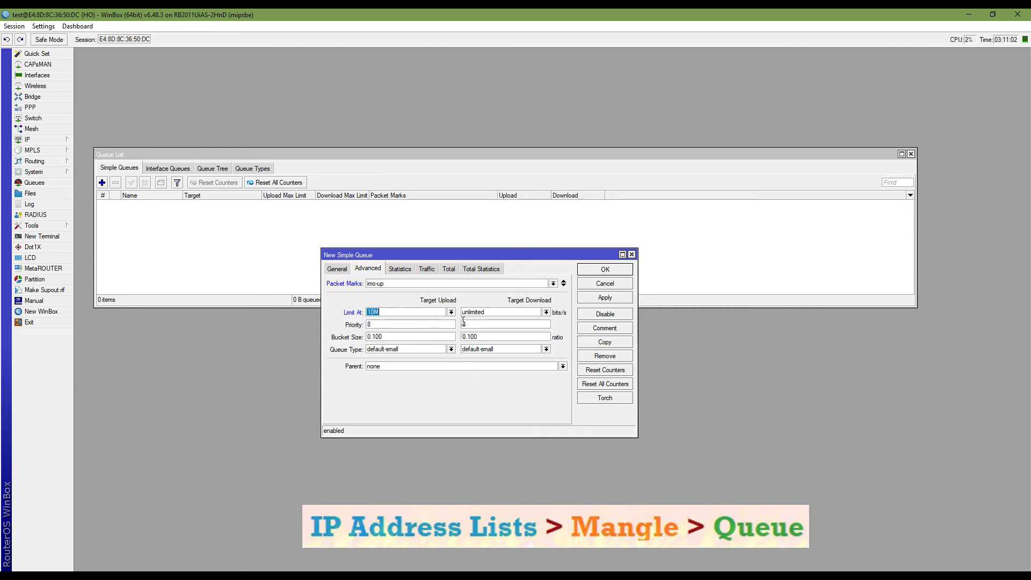
pyautogui.click(546, 312)
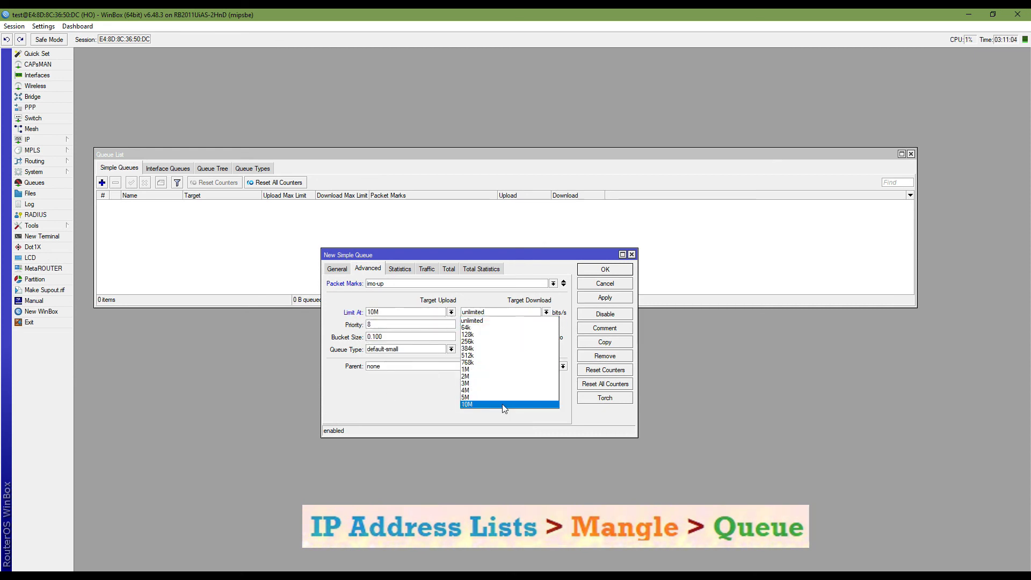
pyautogui.click(483, 405)
pyautogui.click(341, 268)
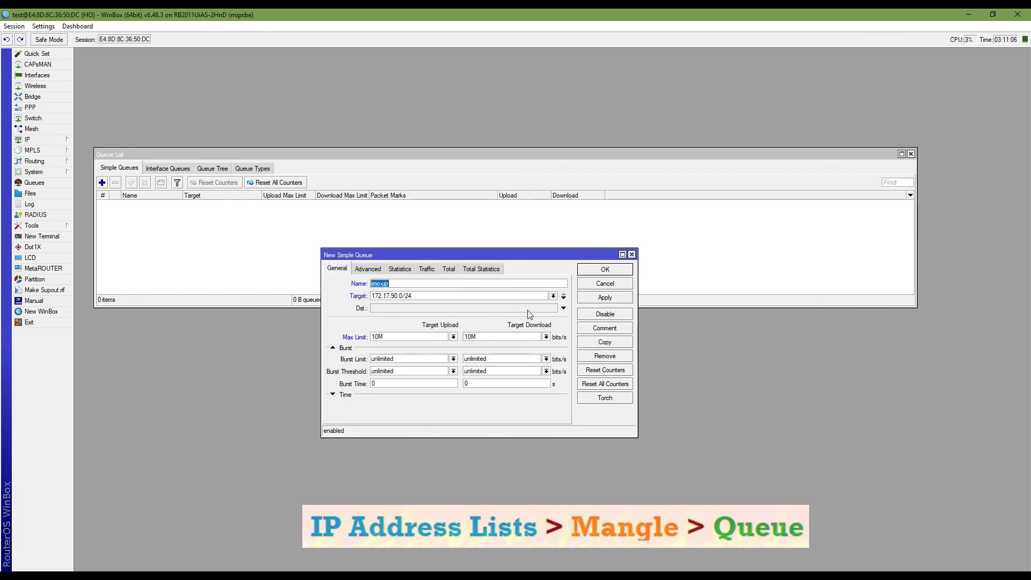
pyautogui.click(604, 297)
# Save imo-up, then start queue imo-down targeting 172.17.90.0/24 with 10M/10M max limit
pyautogui.click(596, 270)
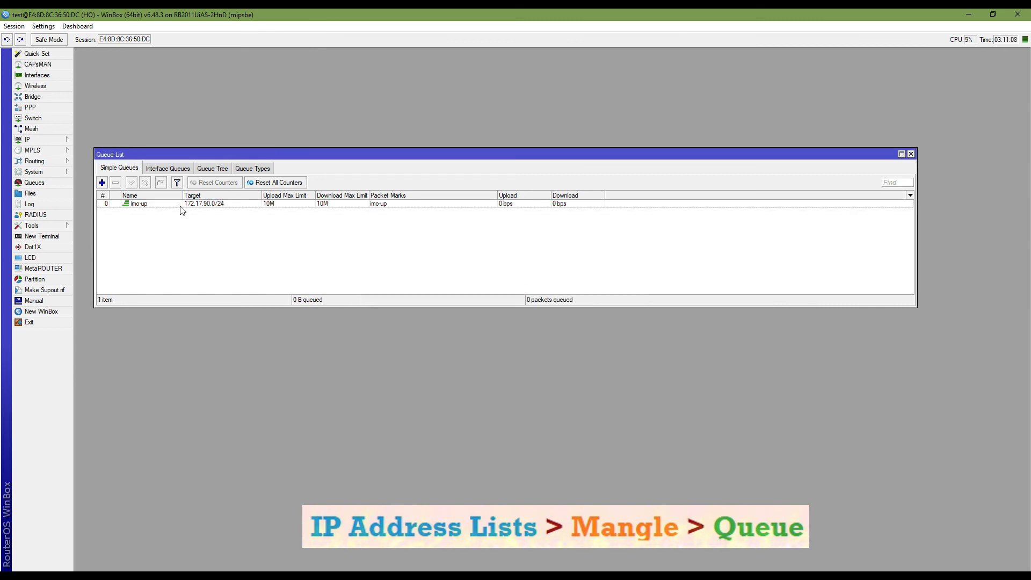
pyautogui.click(102, 182)
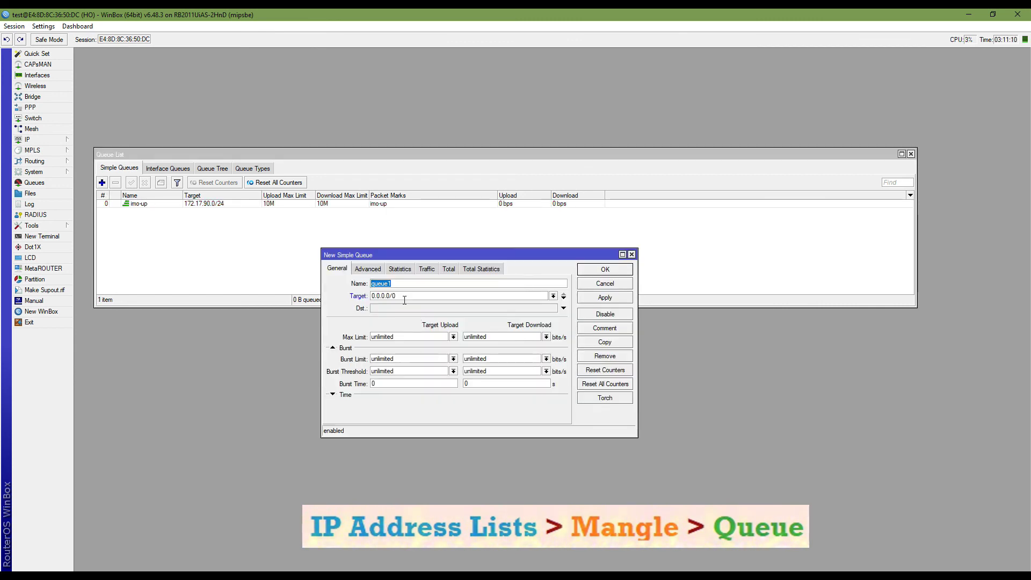
pyautogui.press('BackSpace')
pyautogui.write('im')
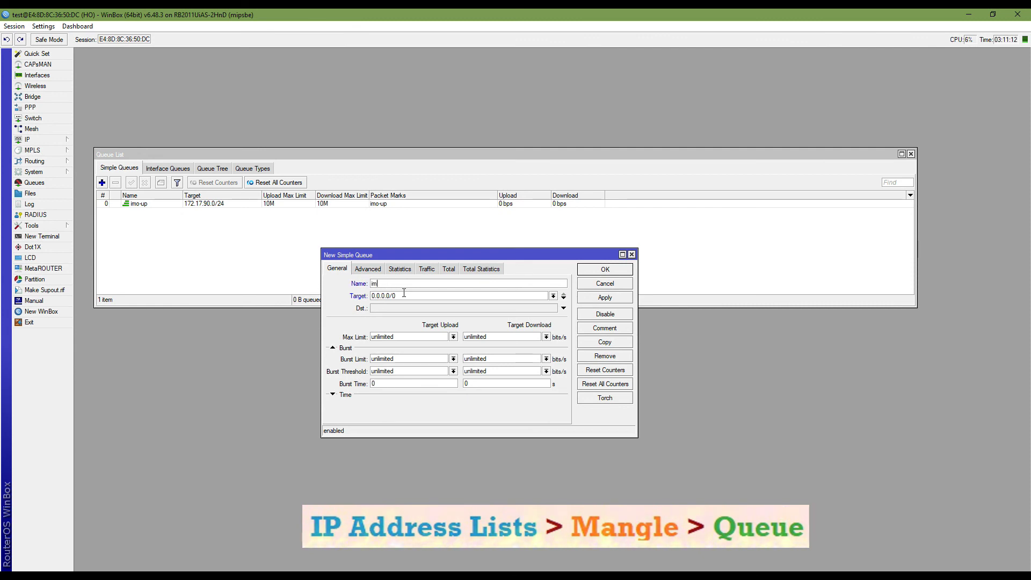
pyautogui.write('o-down')
pyautogui.press('Tab')
pyautogui.hotkey('ctrl', 'v')
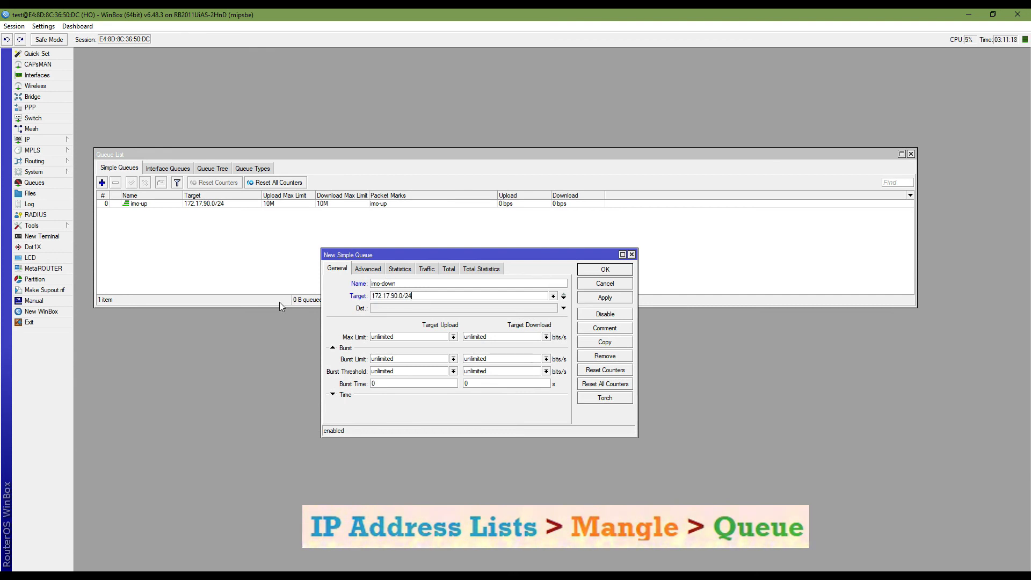
pyautogui.click(453, 337)
pyautogui.click(417, 429)
pyautogui.click(546, 337)
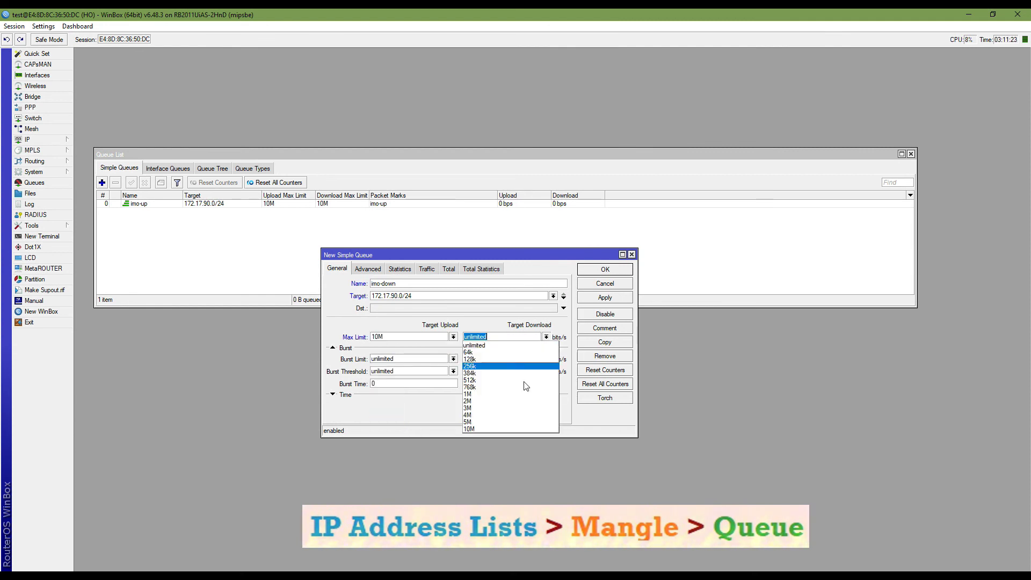
pyautogui.click(507, 428)
# Give imo-down the imo-down packet mark and 10M limit-at both ways, then apply and save
pyautogui.click(367, 270)
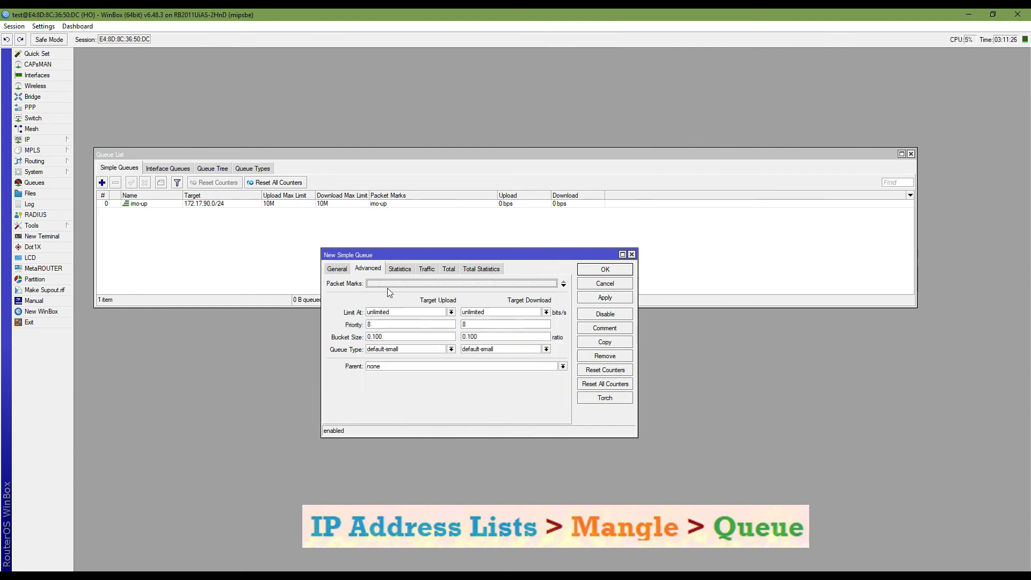
pyautogui.click(554, 284)
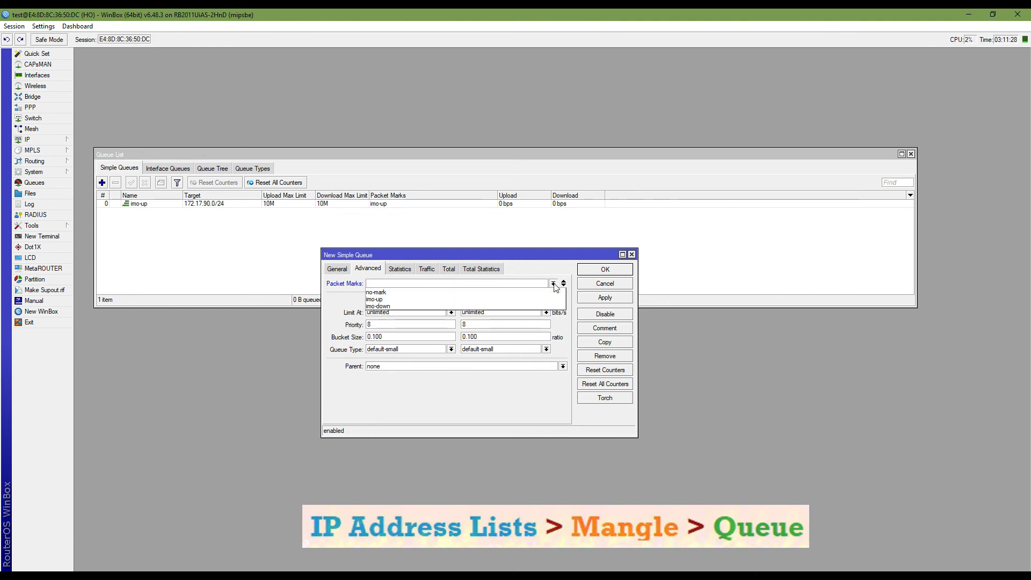
pyautogui.click(472, 306)
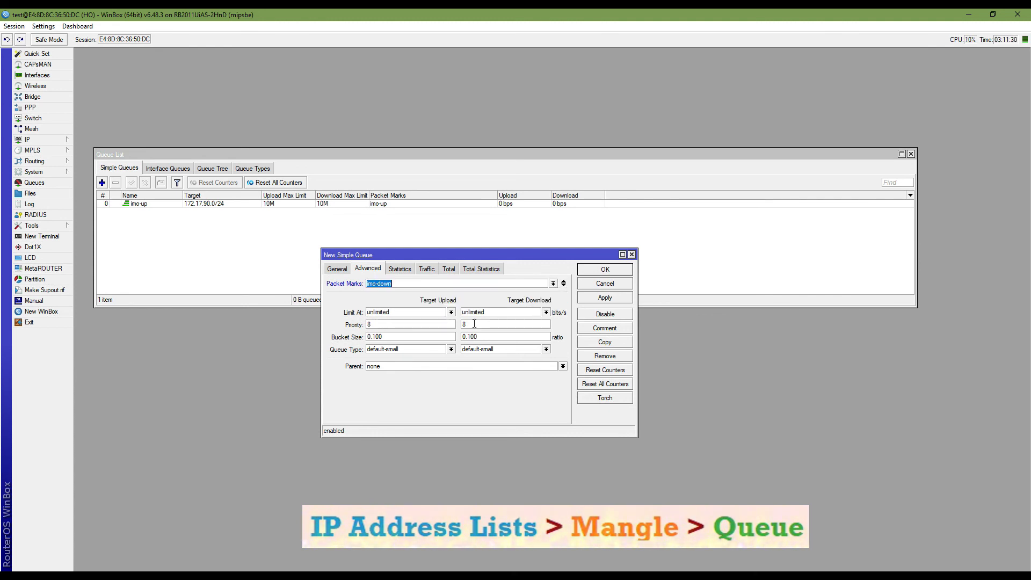
pyautogui.click(451, 312)
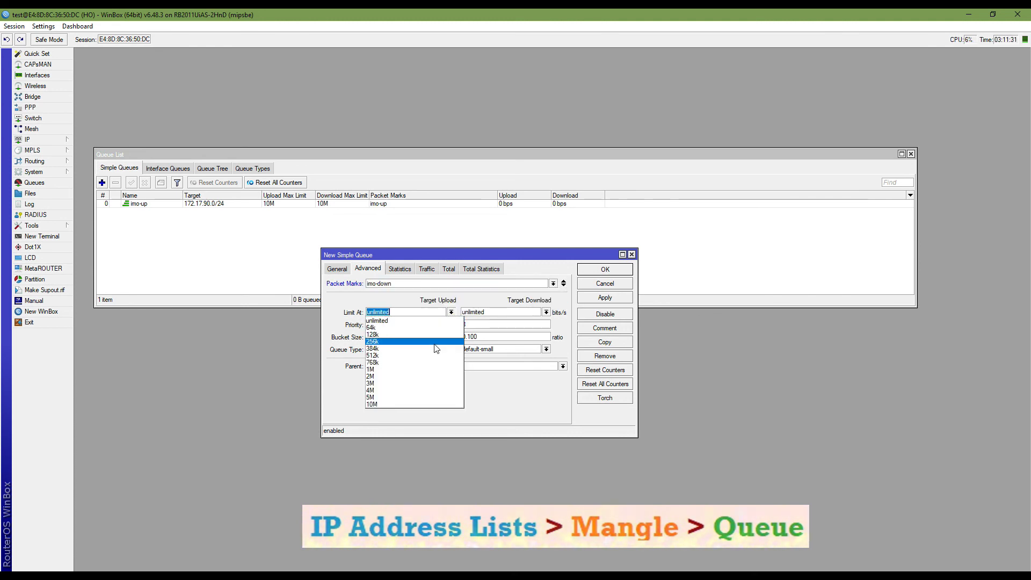
pyautogui.click(414, 404)
pyautogui.click(546, 312)
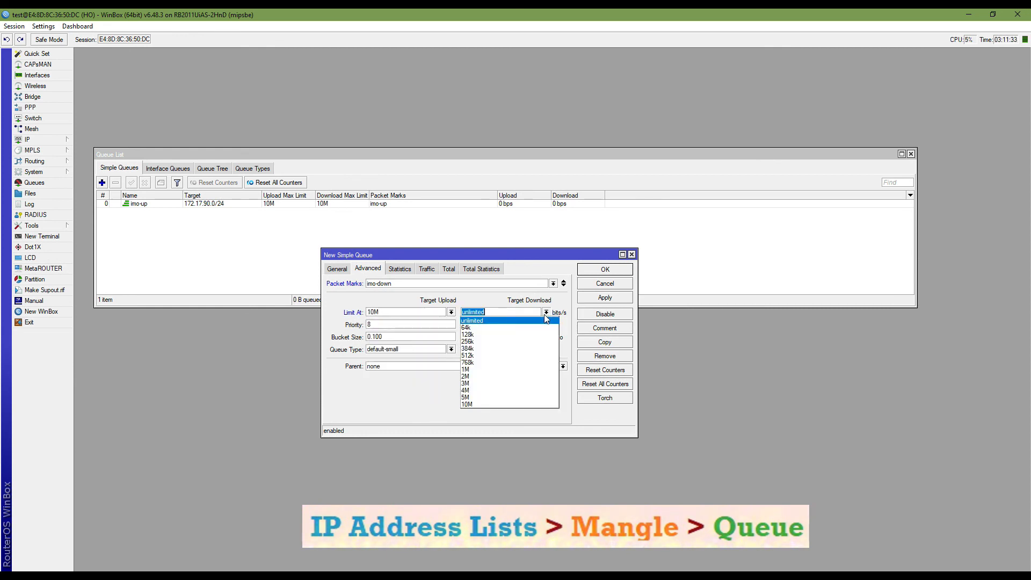
pyautogui.click(498, 404)
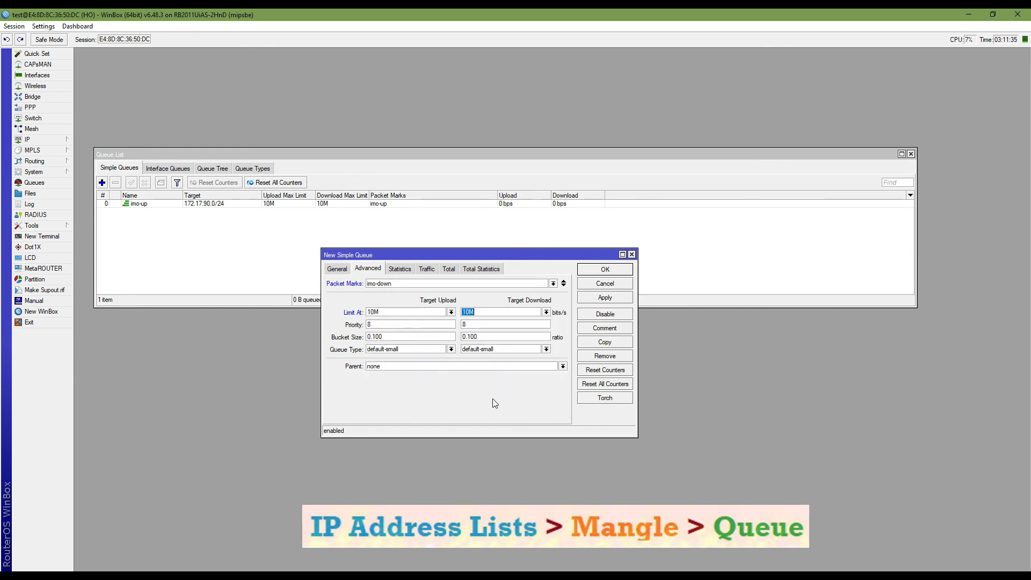
pyautogui.click(338, 269)
pyautogui.click(584, 301)
pyautogui.click(604, 269)
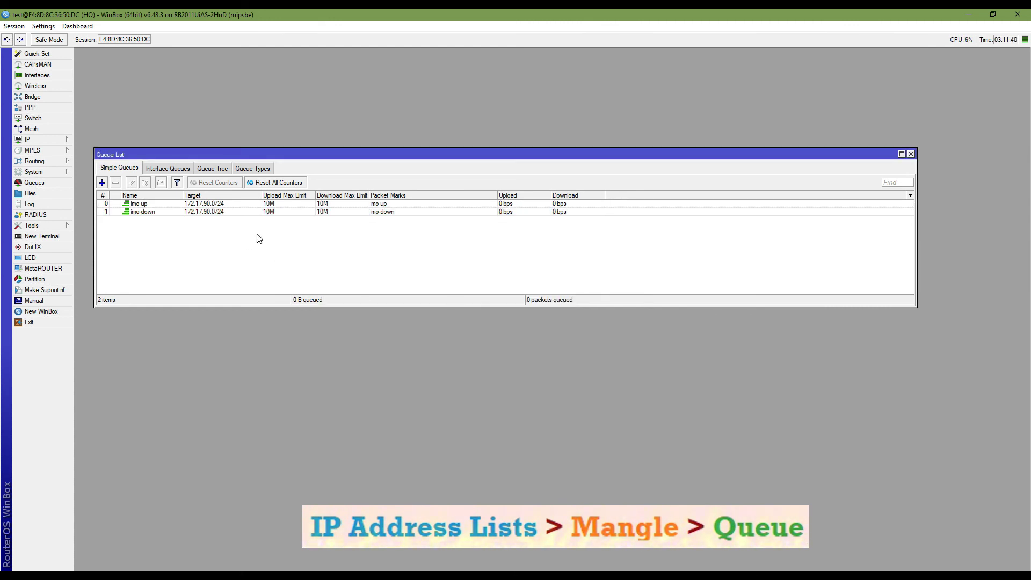
# Create queue Total for 172.17.90.0/24 with 100M upload and download max limits and apply it
pyautogui.click(102, 183)
pyautogui.press('BackSpace')
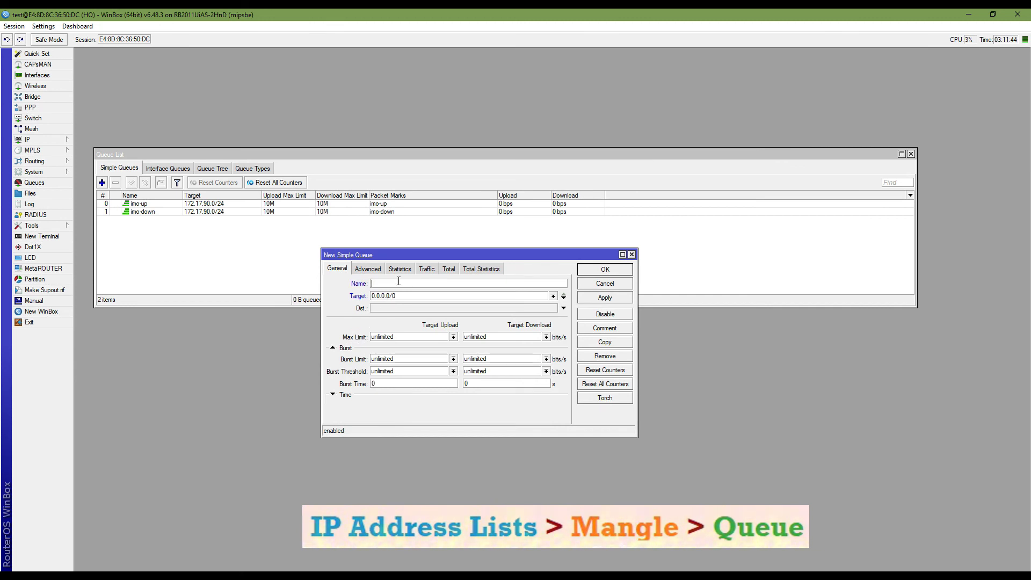
pyautogui.write('Total')
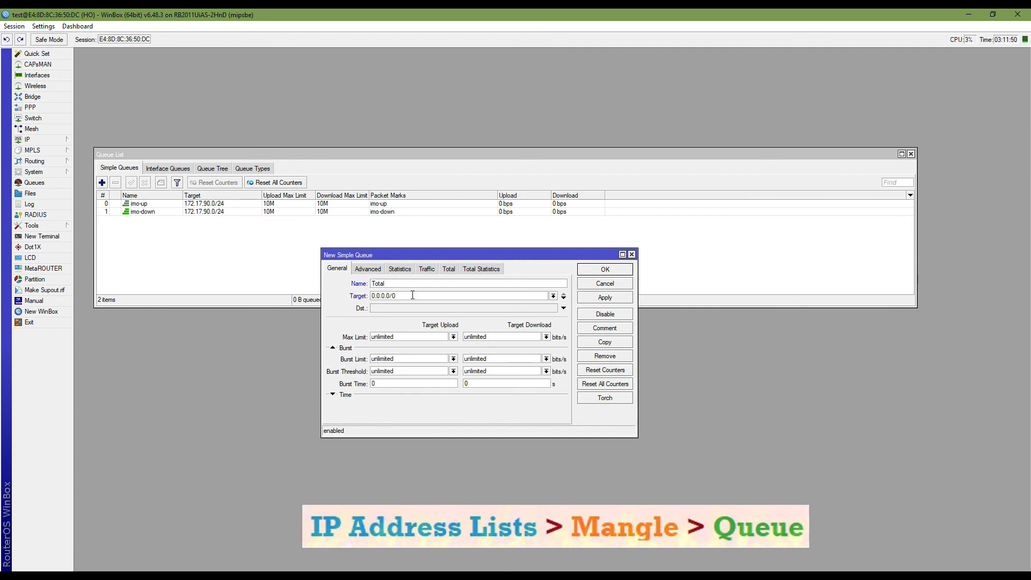
pyautogui.press('Tab')
pyautogui.write('172.17.90.0/24')
pyautogui.click(454, 337)
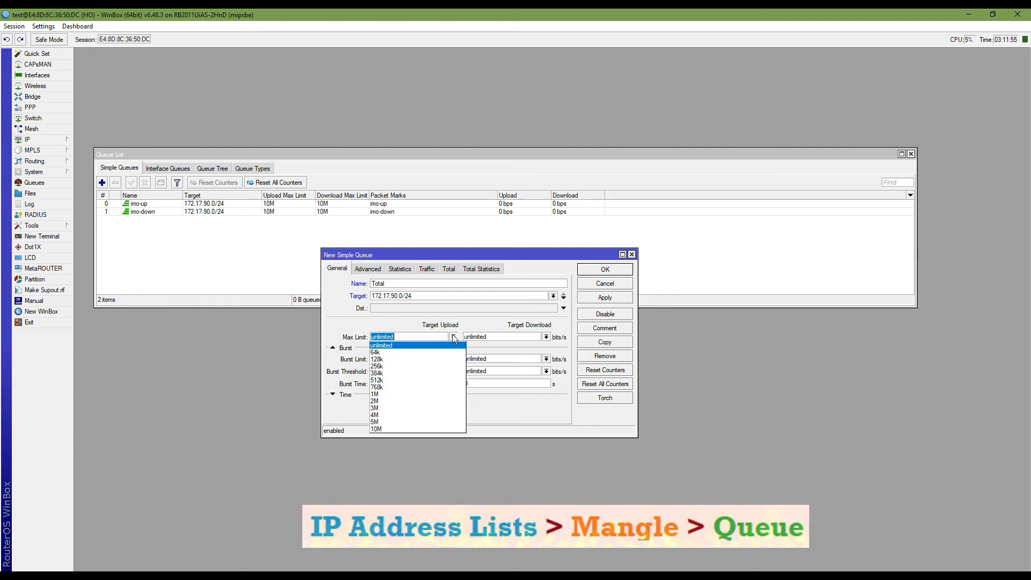
pyautogui.click(408, 429)
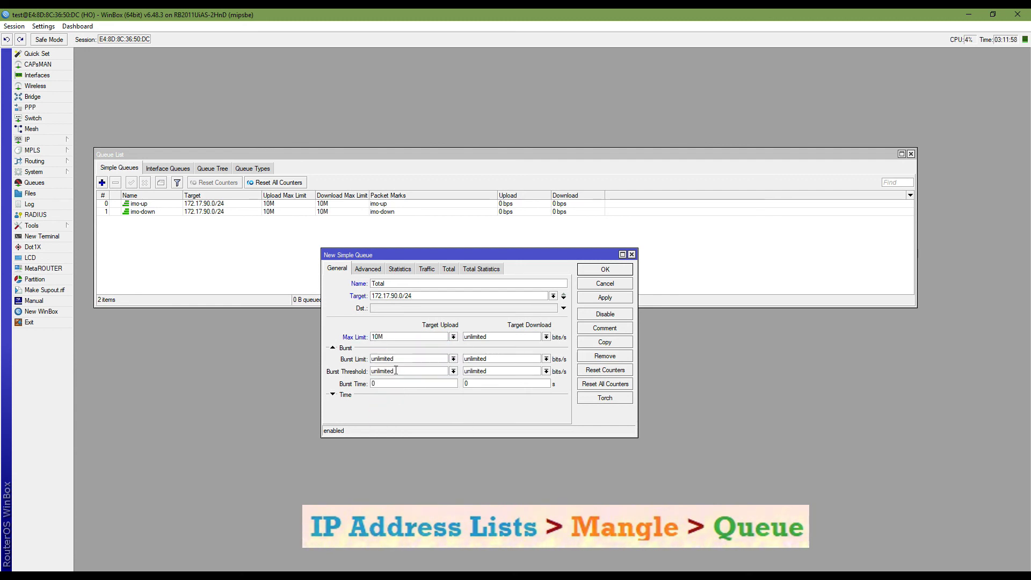
pyautogui.doubleClick(404, 337)
pyautogui.press('Tab')
pyautogui.write('100M')
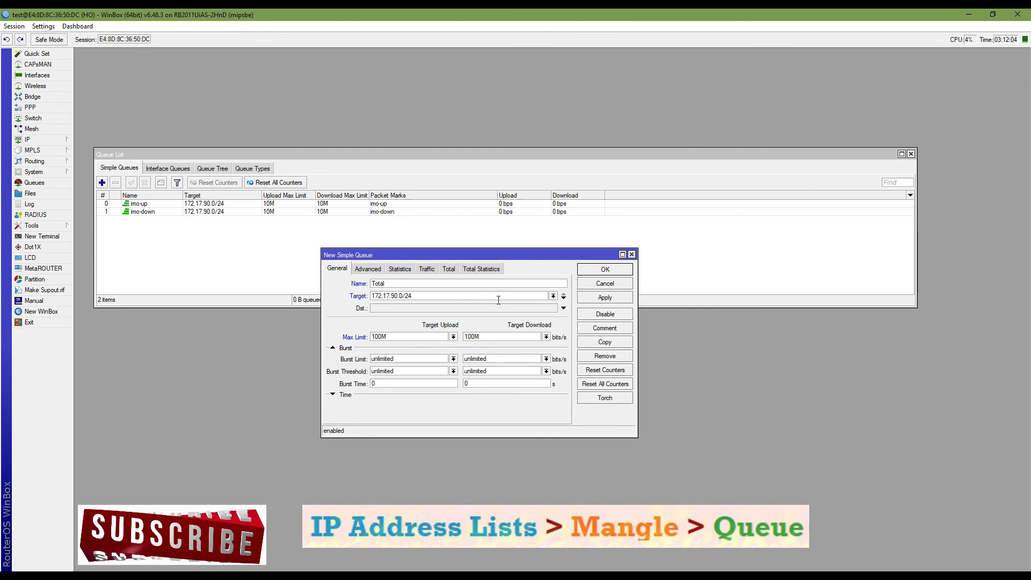
pyautogui.click(593, 297)
# Save the Total queue and inspect the imo-up, imo-down and Total queues' rates
pyautogui.click(602, 271)
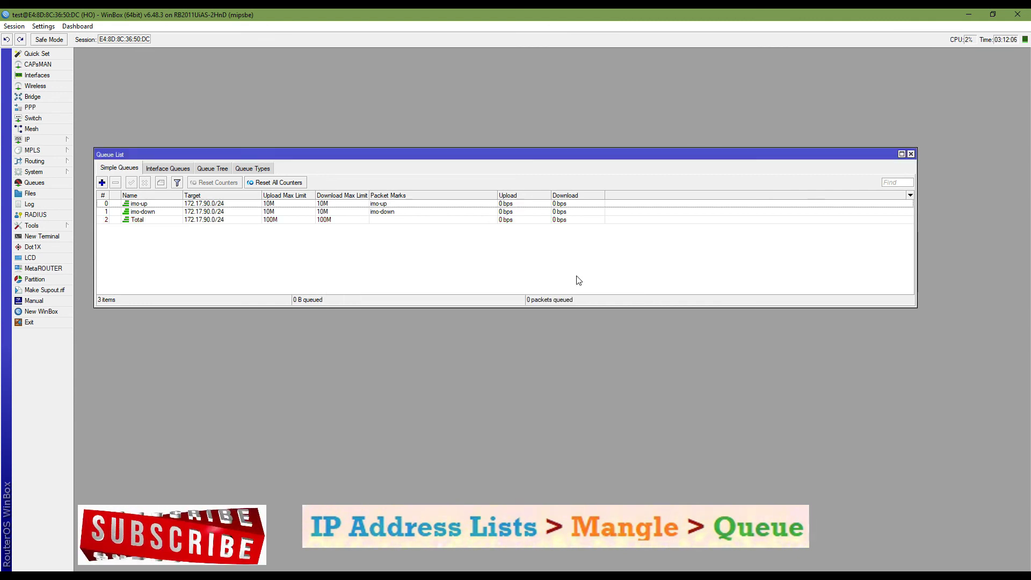
pyautogui.click(157, 205)
pyautogui.click(157, 212)
pyautogui.click(157, 220)
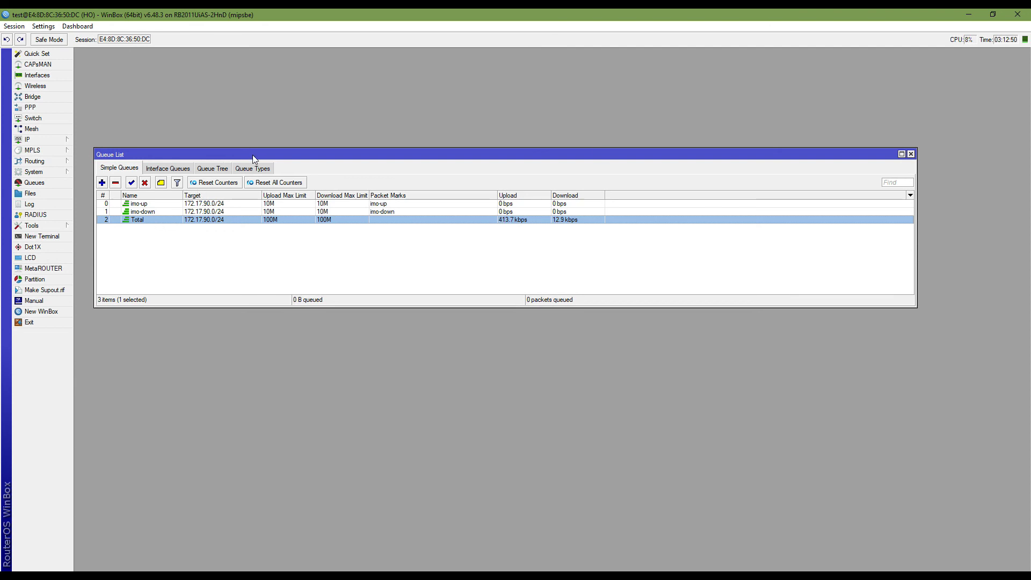
# Close the Queue List and open IP > Firewall
pyautogui.click(910, 154)
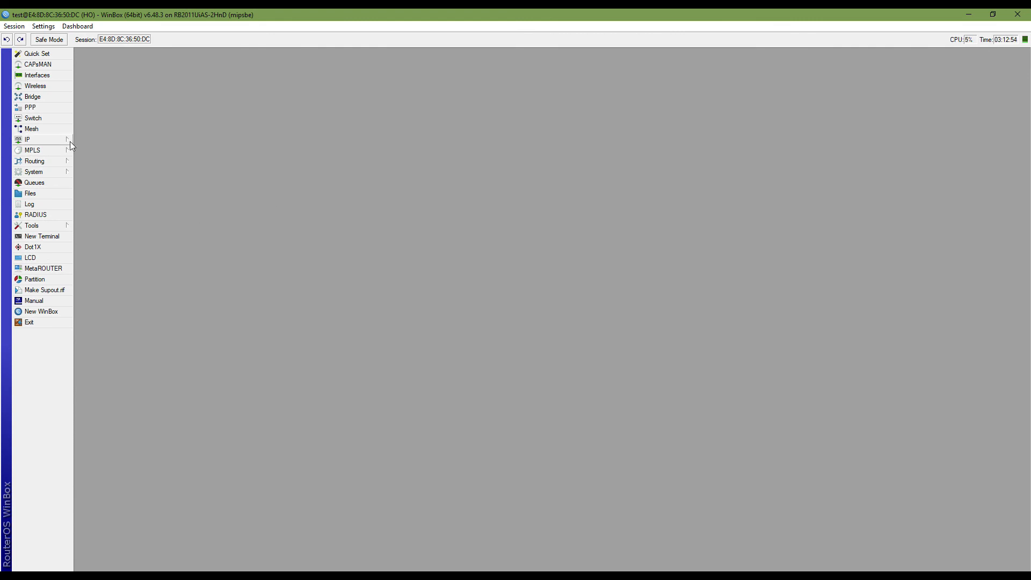
pyautogui.click(99, 141)
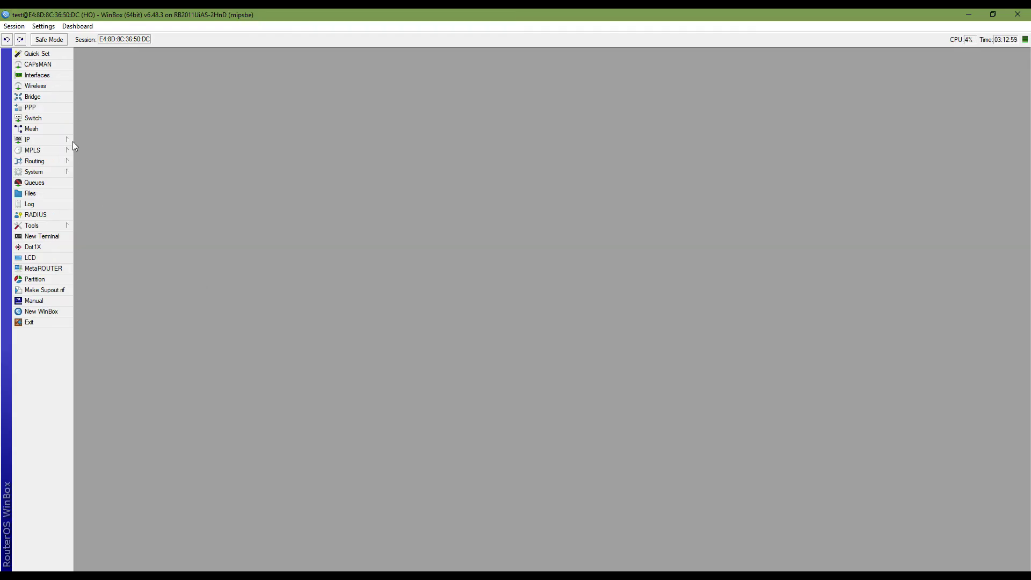
pyautogui.click(72, 141)
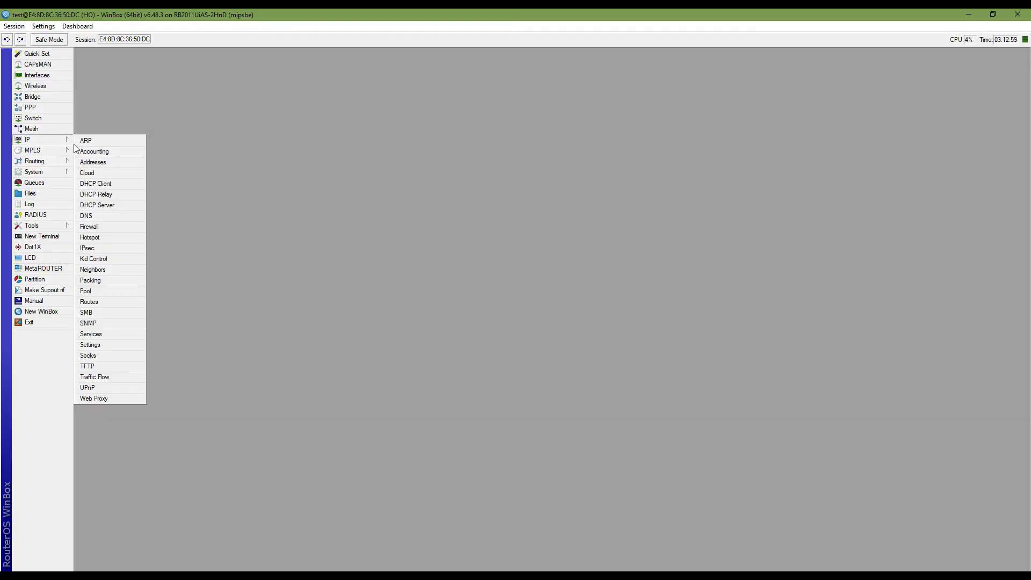
pyautogui.click(103, 227)
pyautogui.click(277, 66)
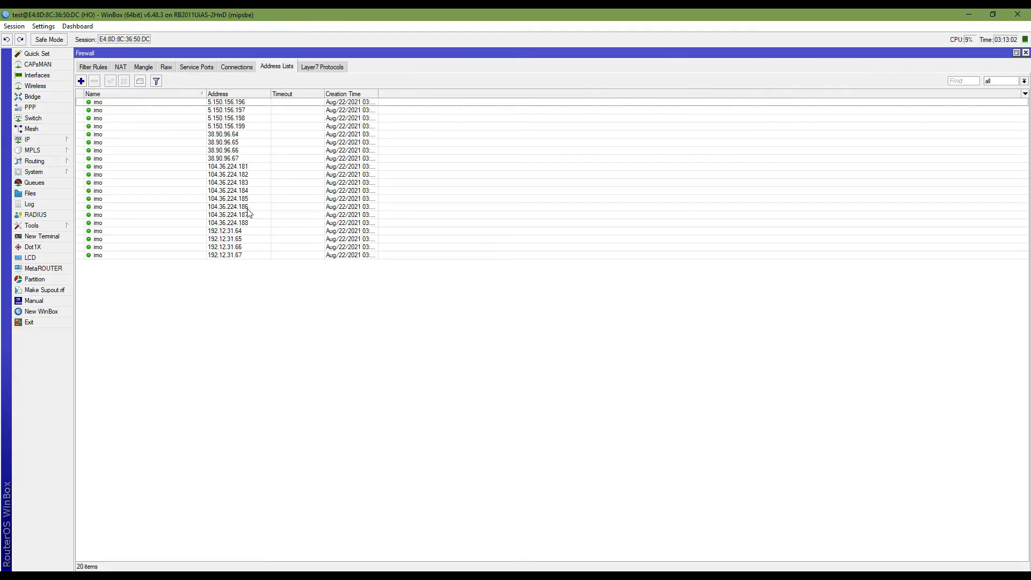
pyautogui.click(168, 154)
pyautogui.click(182, 255)
pyautogui.click(182, 209)
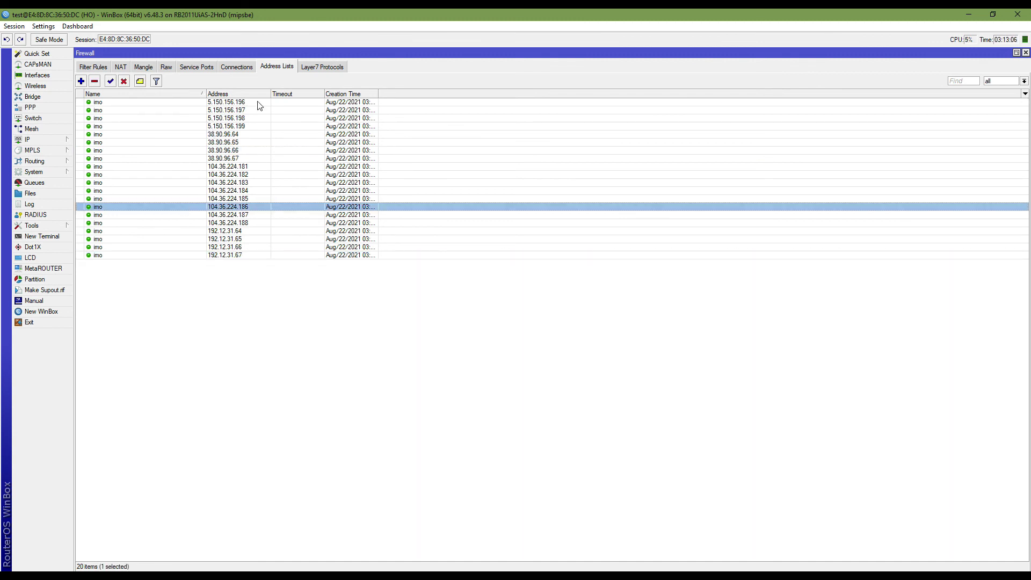
pyautogui.click(144, 66)
pyautogui.doubleClick(154, 103)
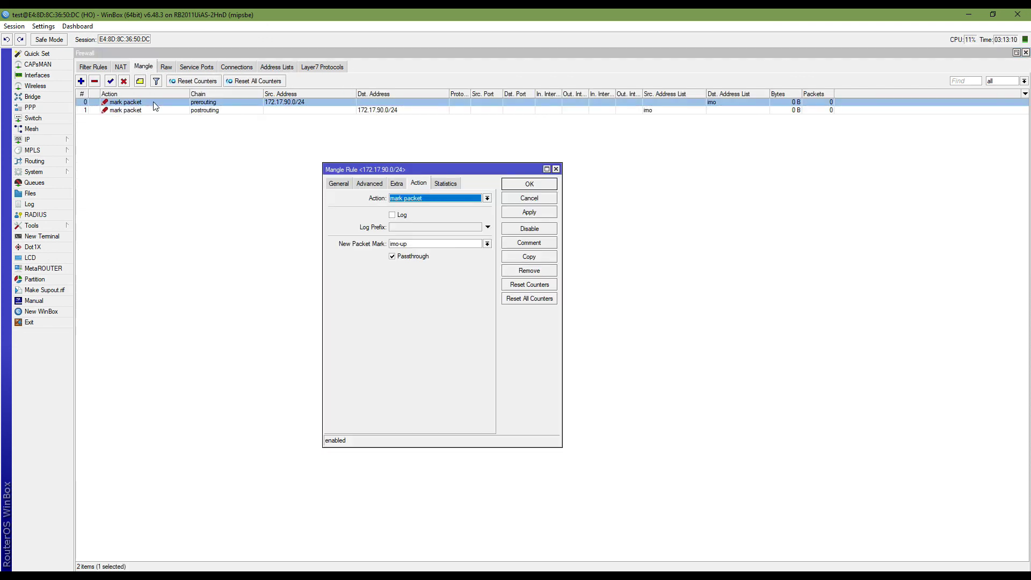
pyautogui.click(333, 184)
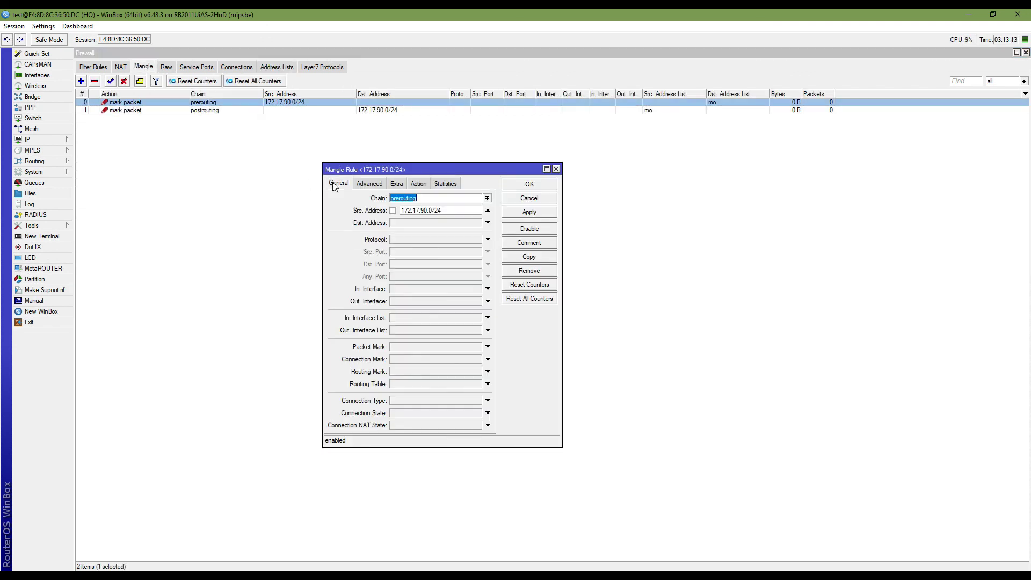
pyautogui.click(364, 186)
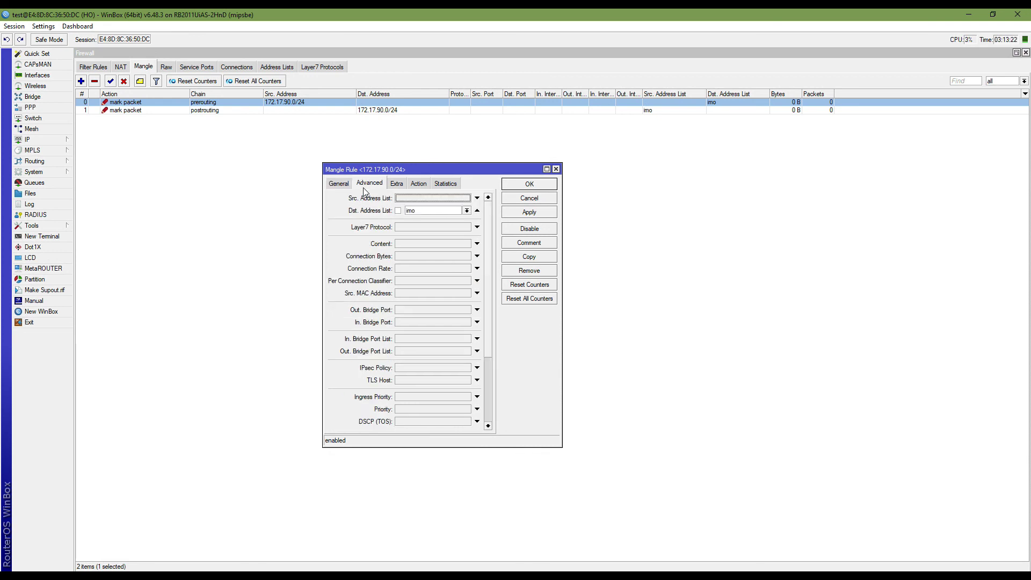
pyautogui.click(412, 185)
pyautogui.click(396, 183)
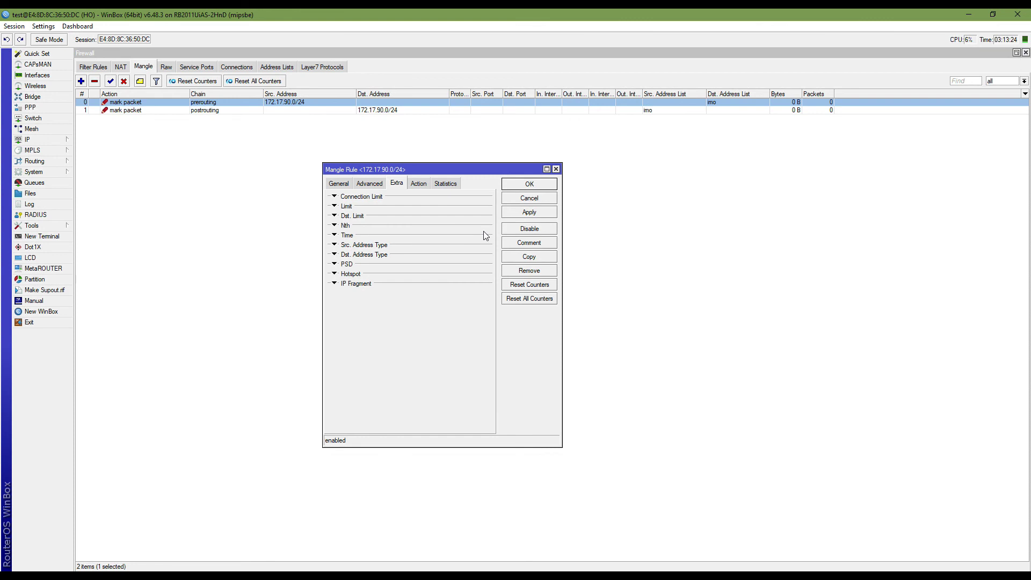
pyautogui.click(529, 185)
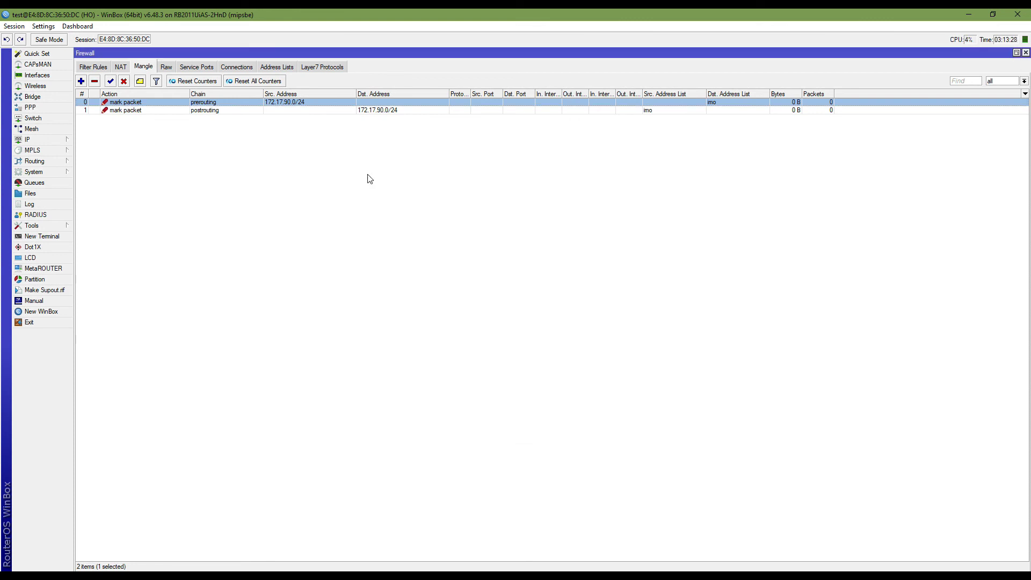
# Review the imo-up, Total and imo-down queues in the Queue List, then close it and WinBox
pyautogui.click(152, 112)
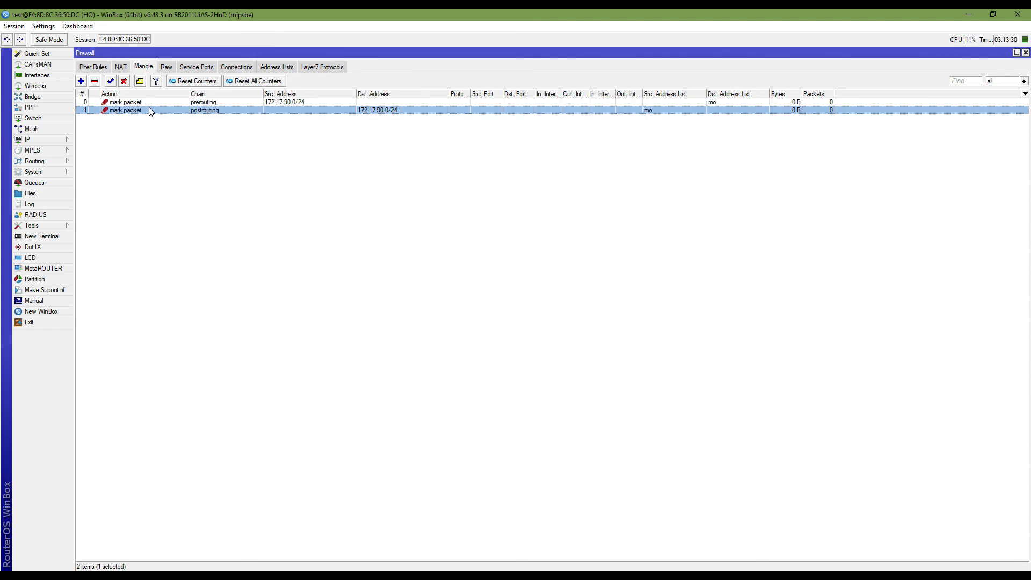
pyautogui.click(66, 185)
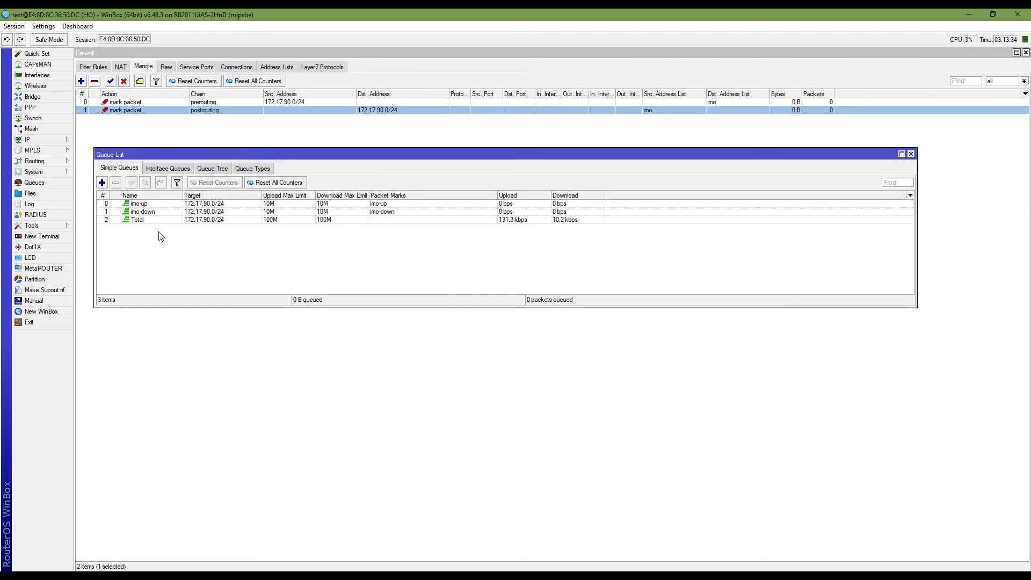
pyautogui.click(206, 211)
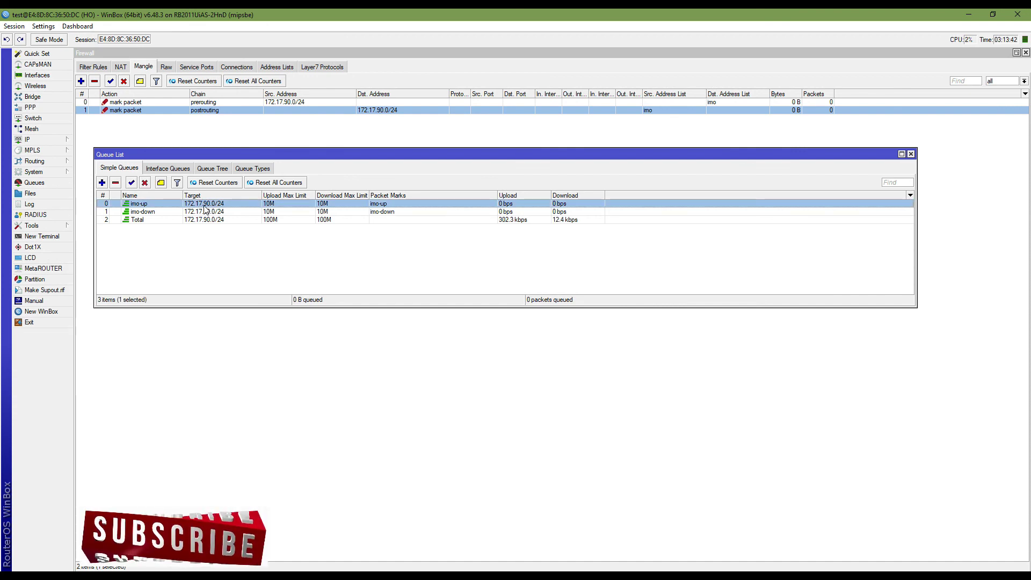
pyautogui.click(247, 221)
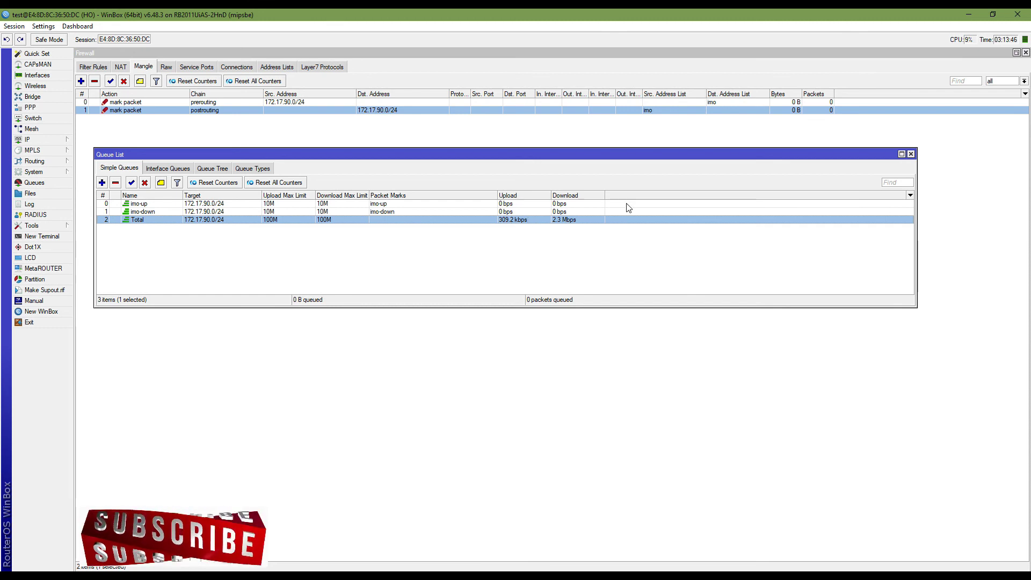
pyautogui.click(663, 204)
pyautogui.click(666, 211)
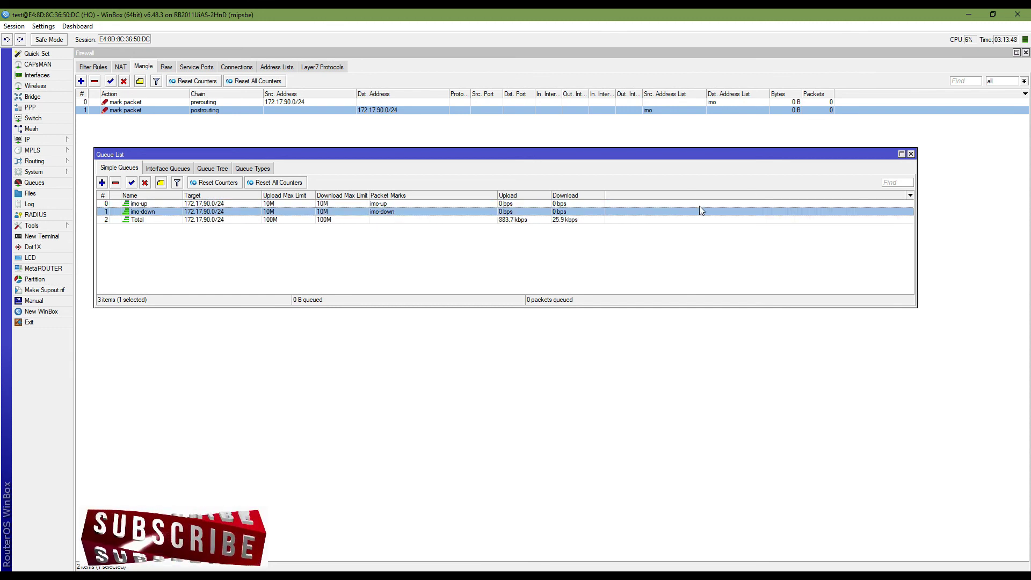
pyautogui.click(911, 155)
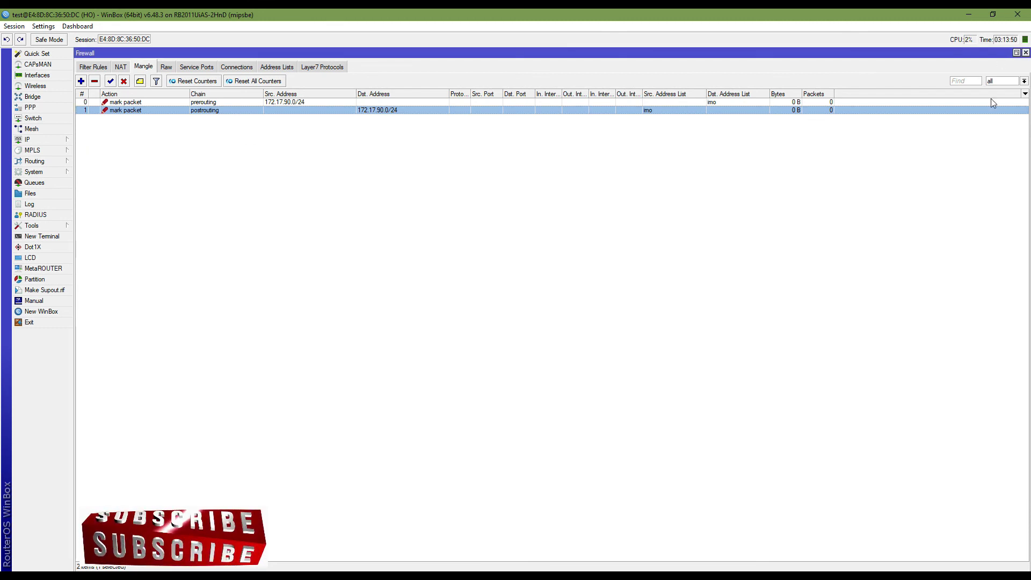
pyautogui.click(1017, 15)
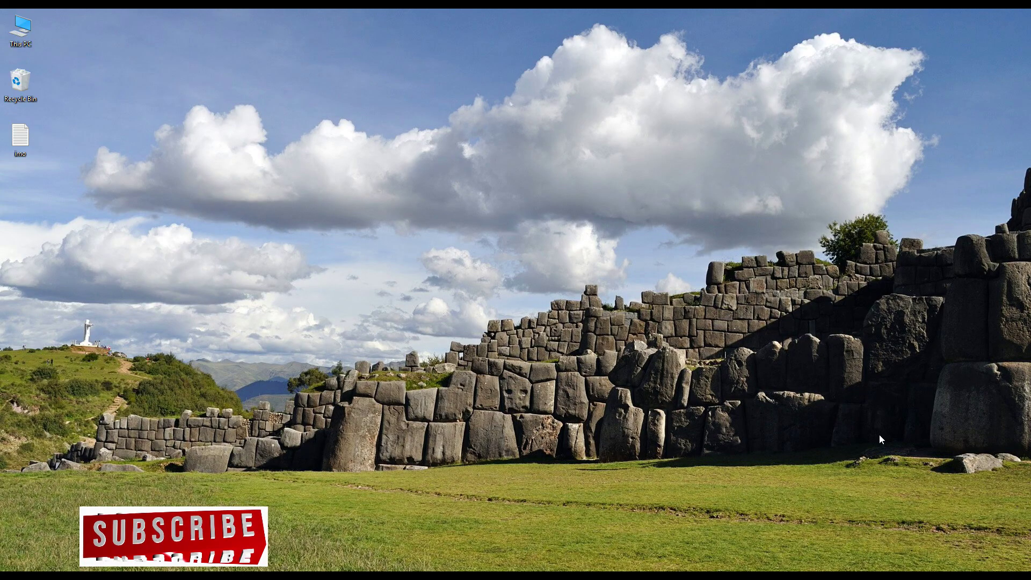